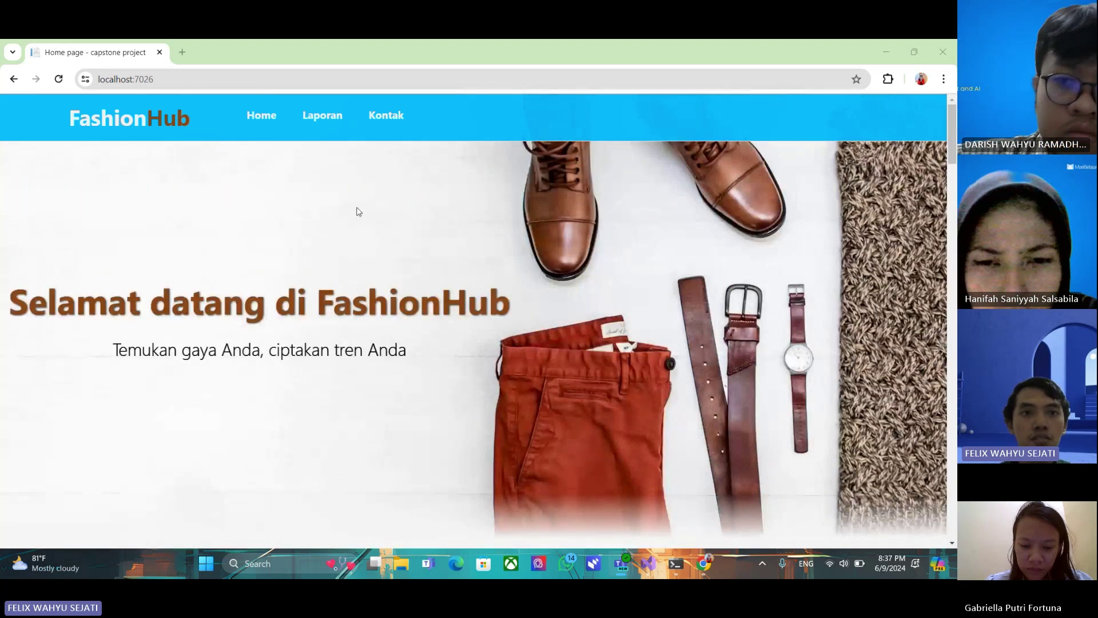
# Expand the full Sejarah FashionHub history text in the Tentang Kami section
pyautogui.scroll(-4, 252, 211)
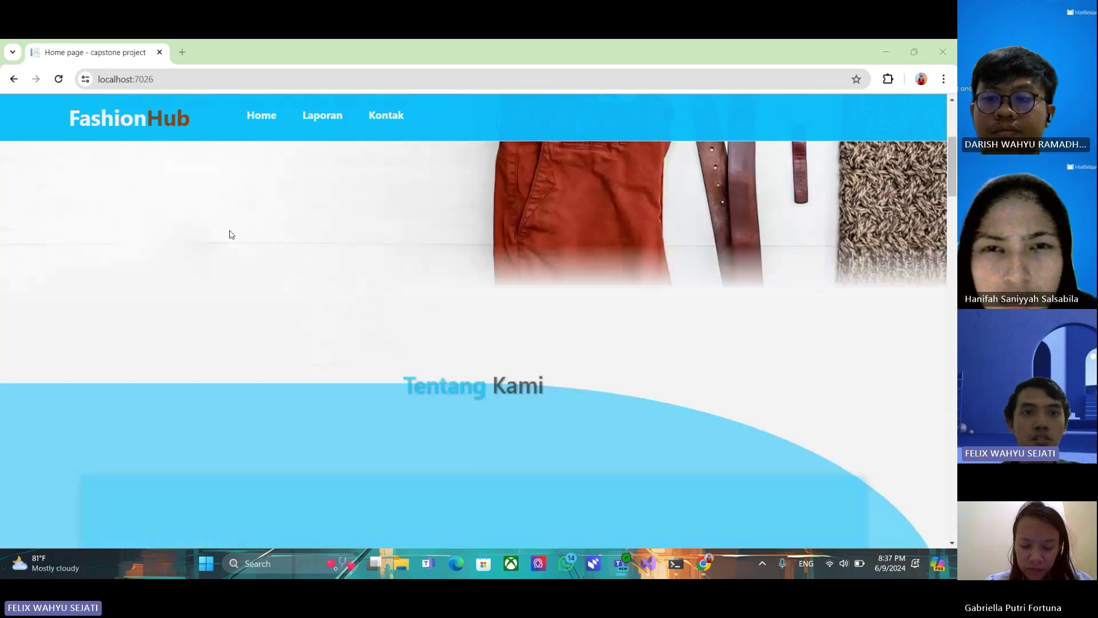
pyautogui.scroll(-2, 299, 238)
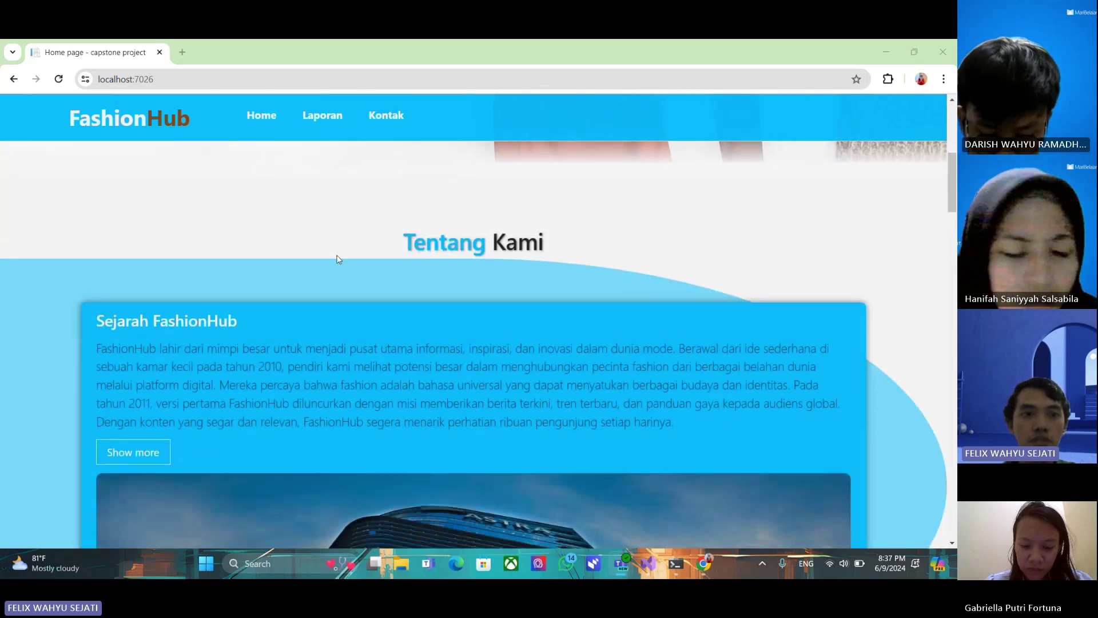
pyautogui.scroll(-1, 246, 266)
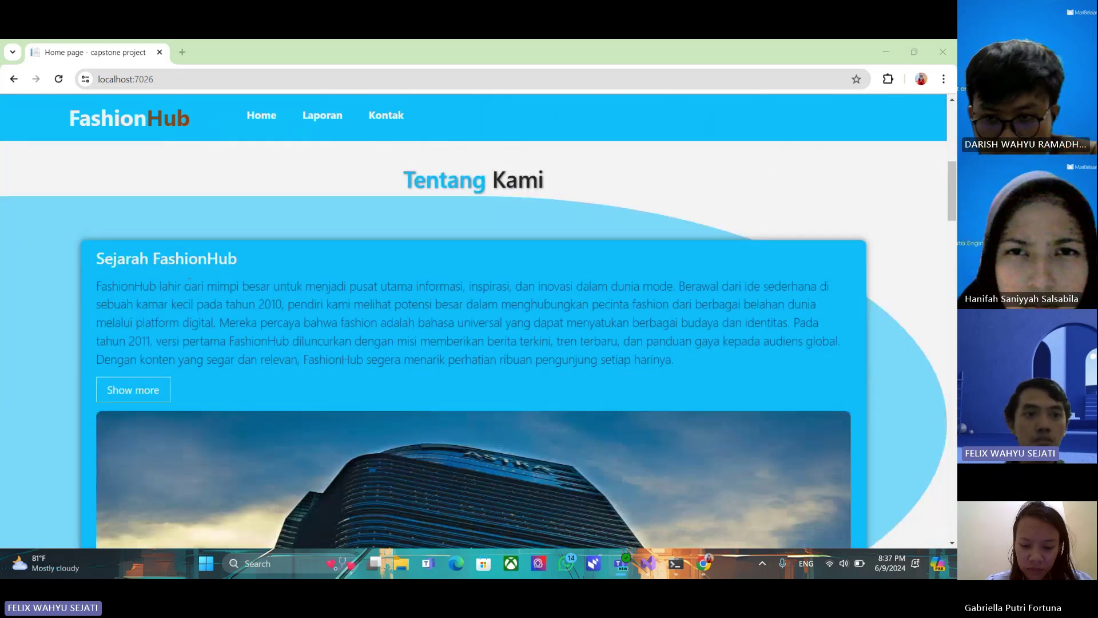
pyautogui.scroll(-1, 189, 280)
pyautogui.click(147, 327)
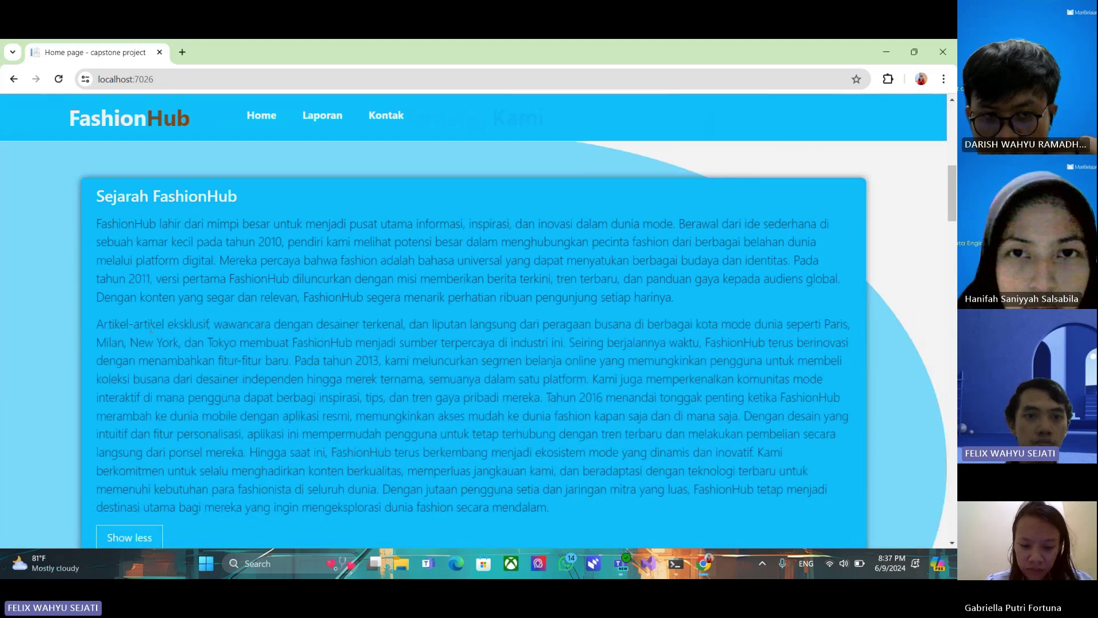
# Advance the Layanan dan Produk Kami carousel three slides, past Konsultasi Mode, toward Pria
pyautogui.scroll(-8, 235, 305)
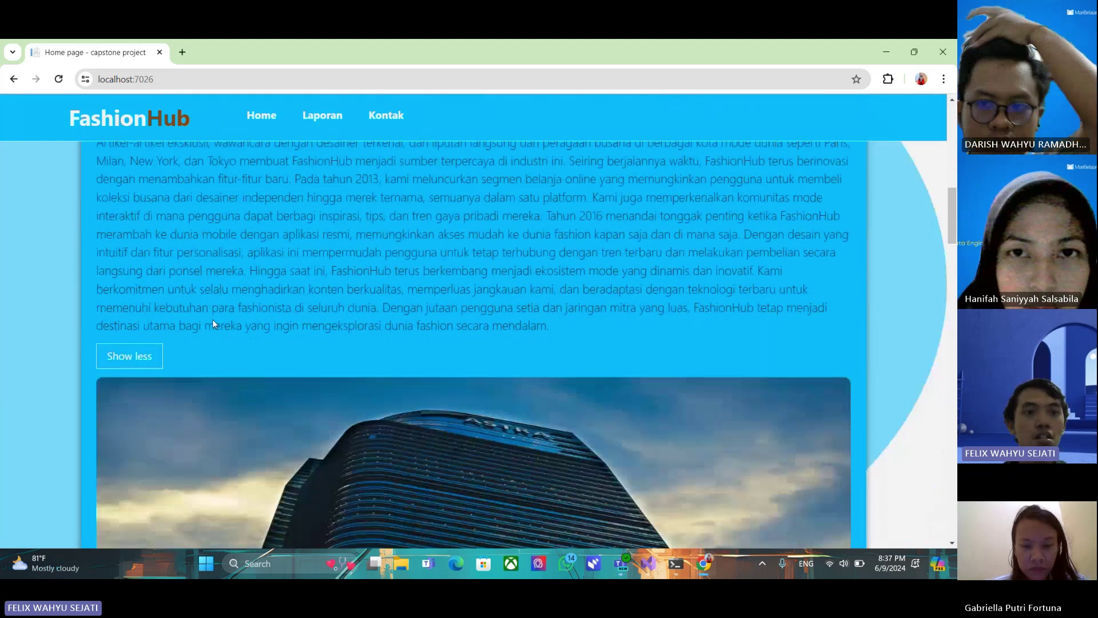
pyautogui.scroll(-1, 335, 269)
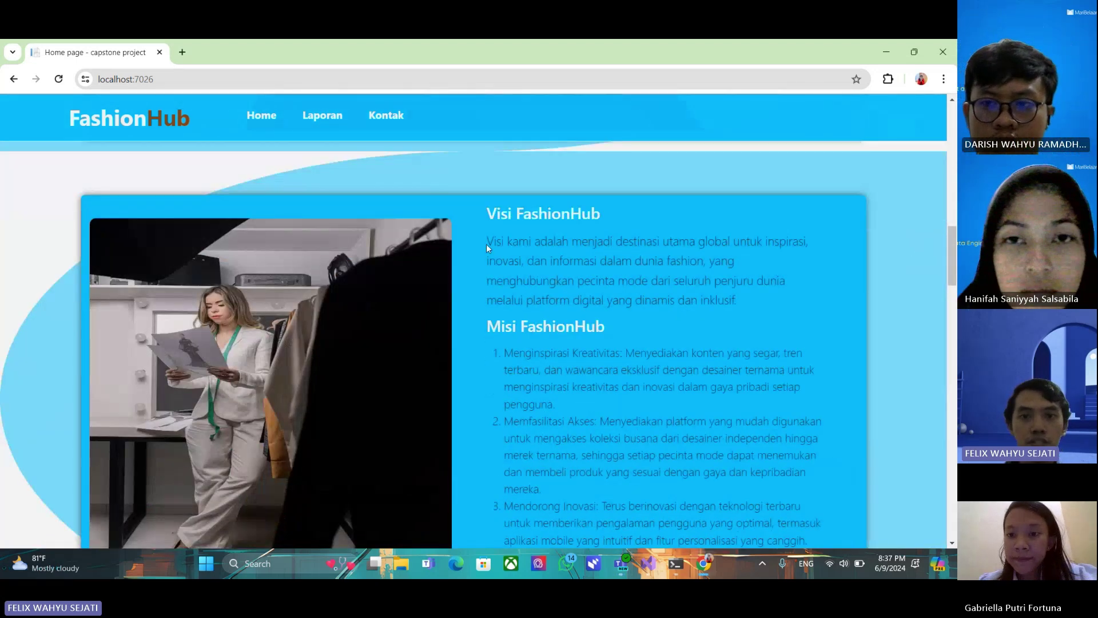
pyautogui.scroll(-6, 476, 296)
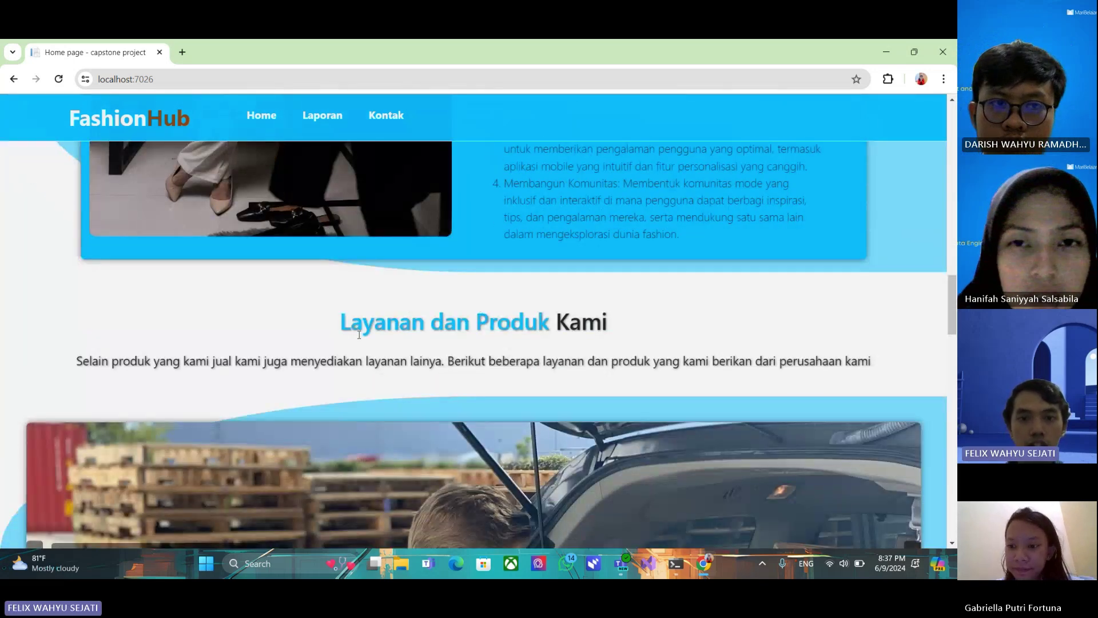
pyautogui.scroll(-2, 385, 303)
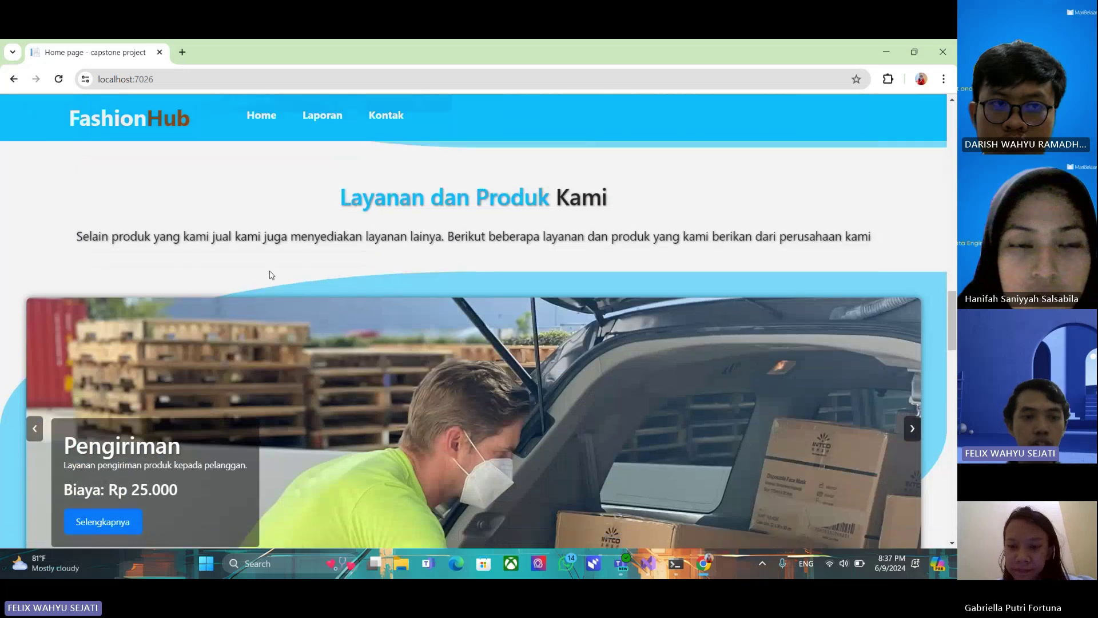
pyautogui.scroll(-2, 321, 297)
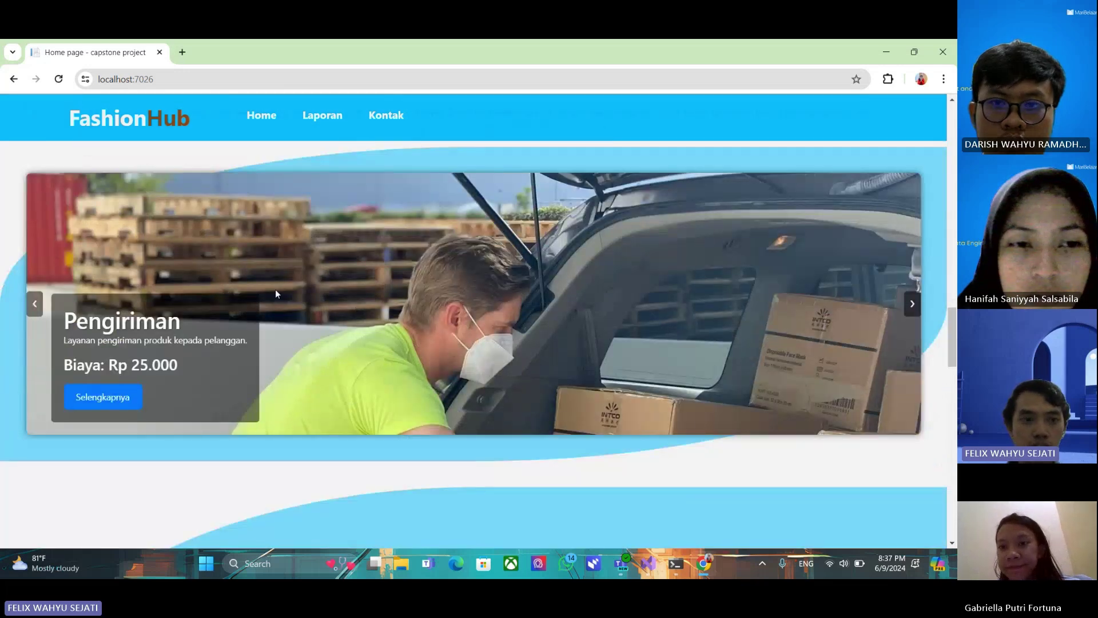
pyautogui.click(913, 306)
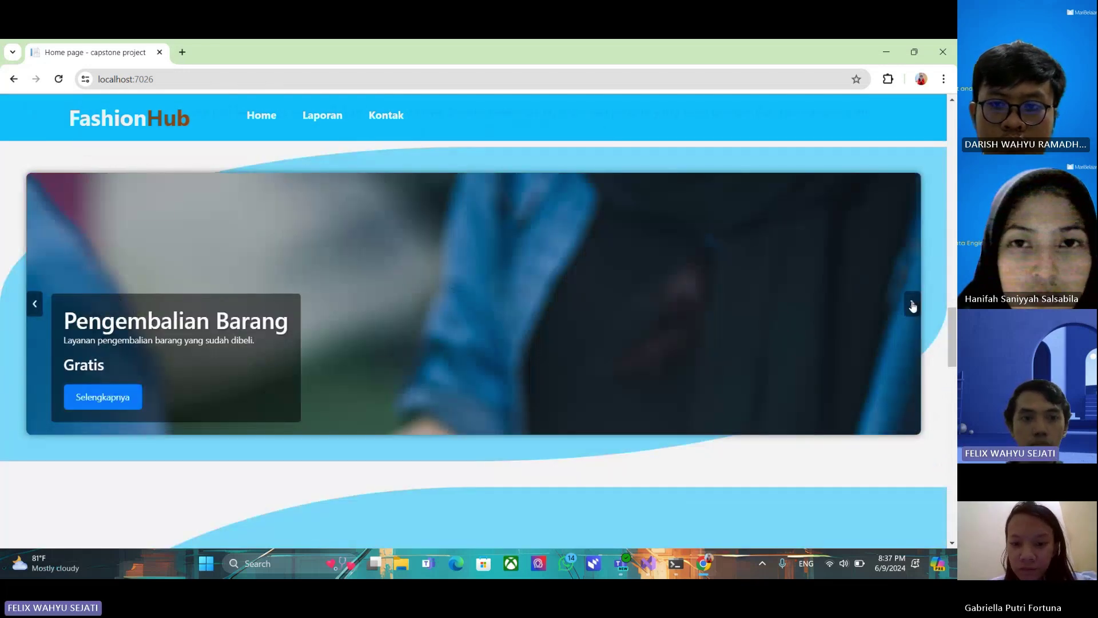
pyautogui.click(912, 304)
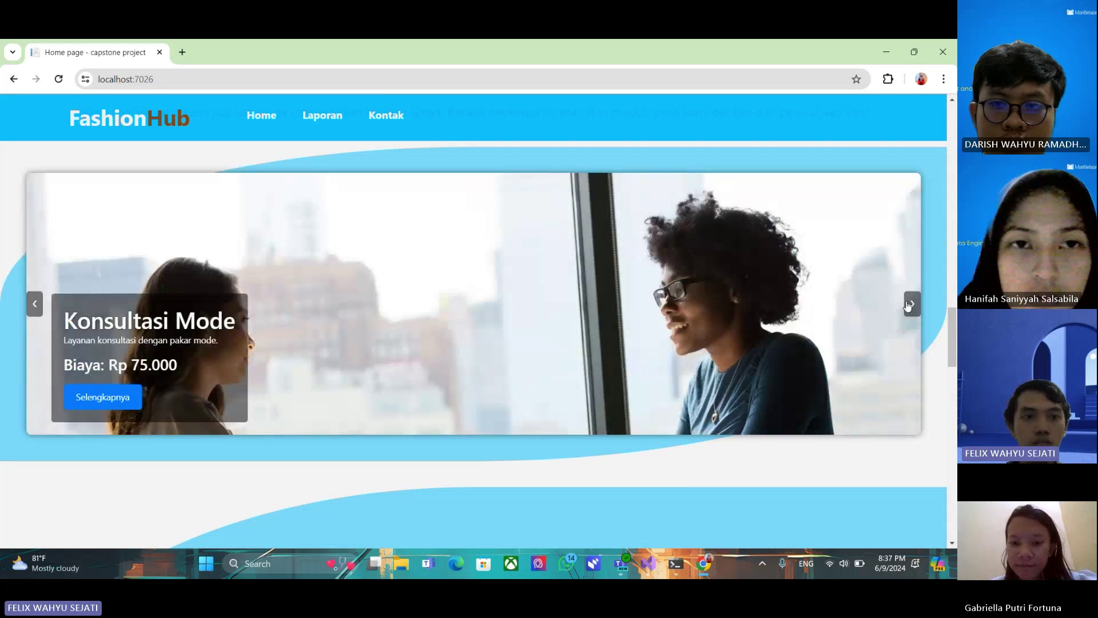
pyautogui.click(913, 303)
pyautogui.scroll(-1, 486, 304)
pyautogui.scroll(-2, 487, 304)
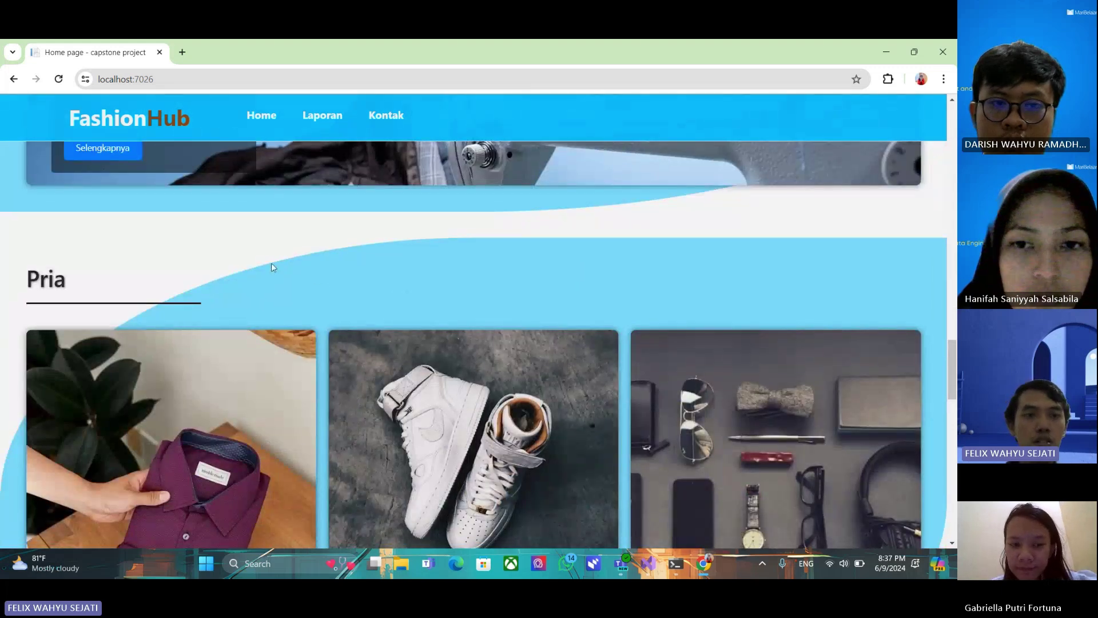
# Browse the Pria and Wanita product sections, then go to the Laporan dashboard page
pyautogui.scroll(-1, 288, 265)
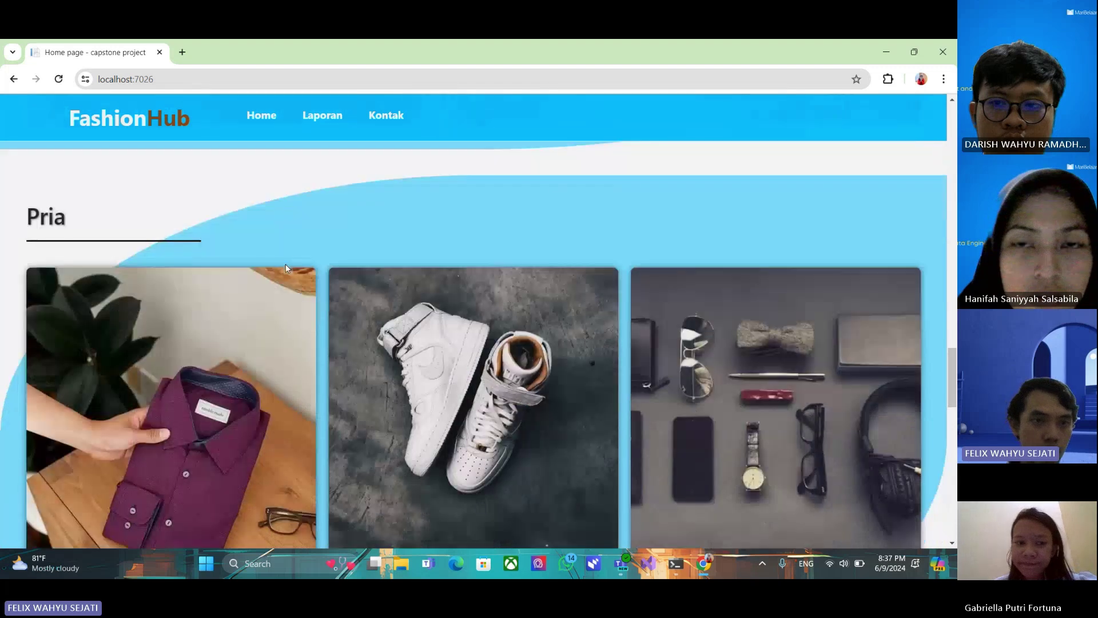
pyautogui.scroll(-1, 308, 228)
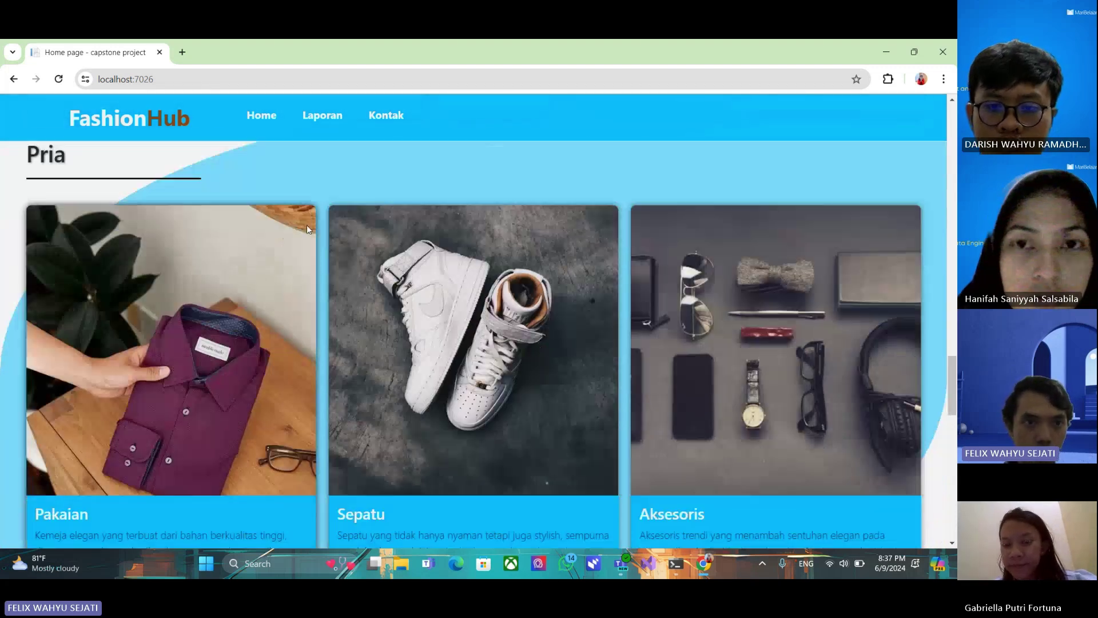
pyautogui.scroll(1, 311, 209)
pyautogui.scroll(-1, 311, 212)
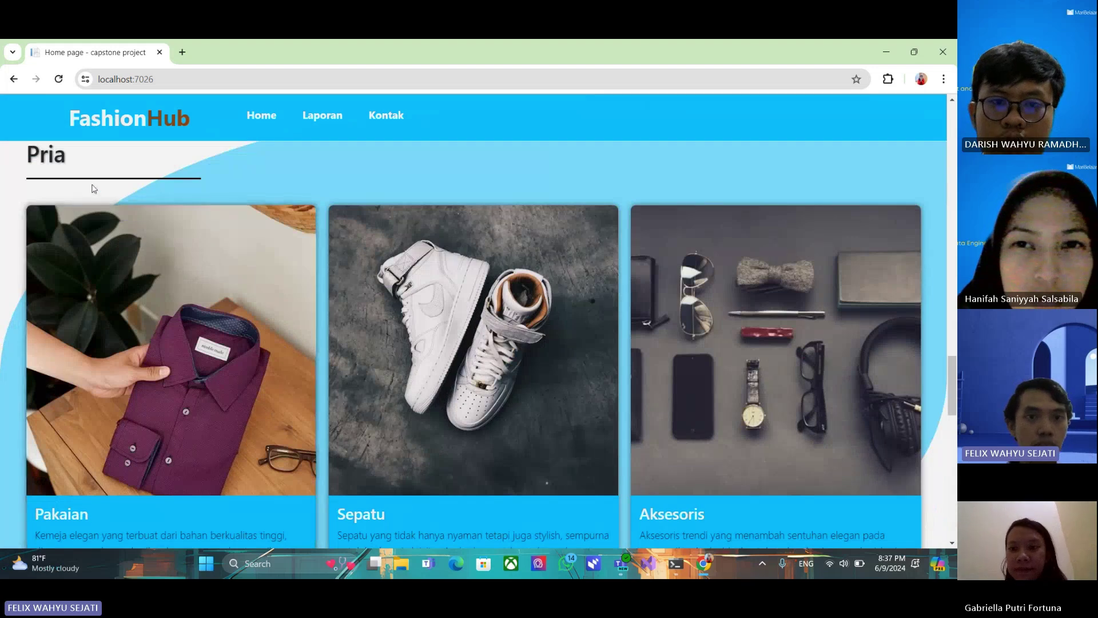
pyautogui.scroll(-1, 389, 250)
pyautogui.scroll(-3, 389, 250)
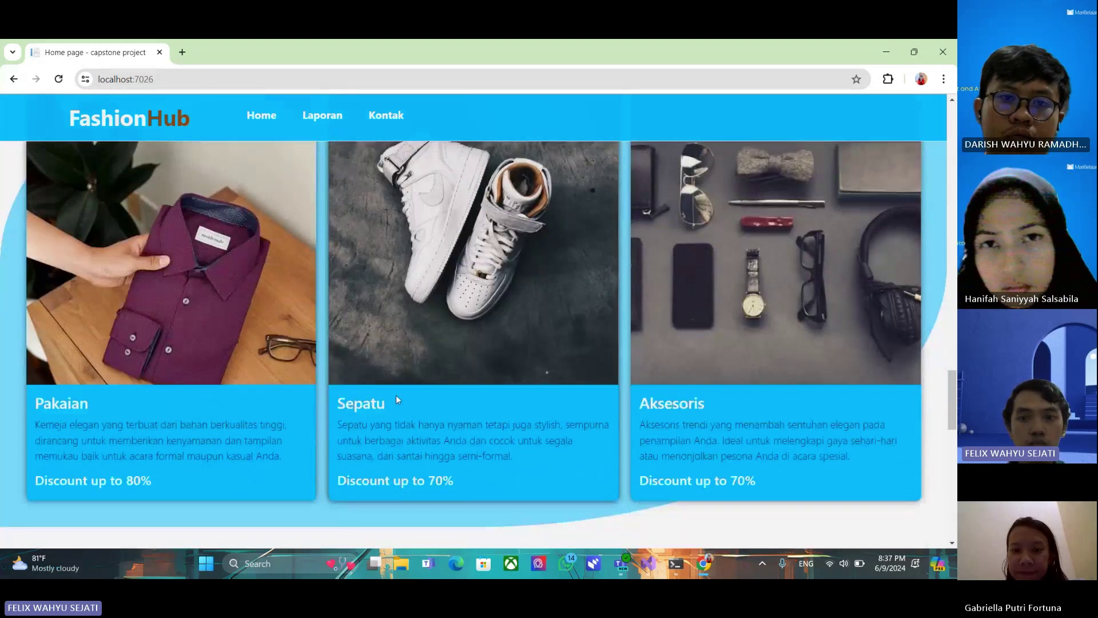
pyautogui.scroll(-4, 240, 322)
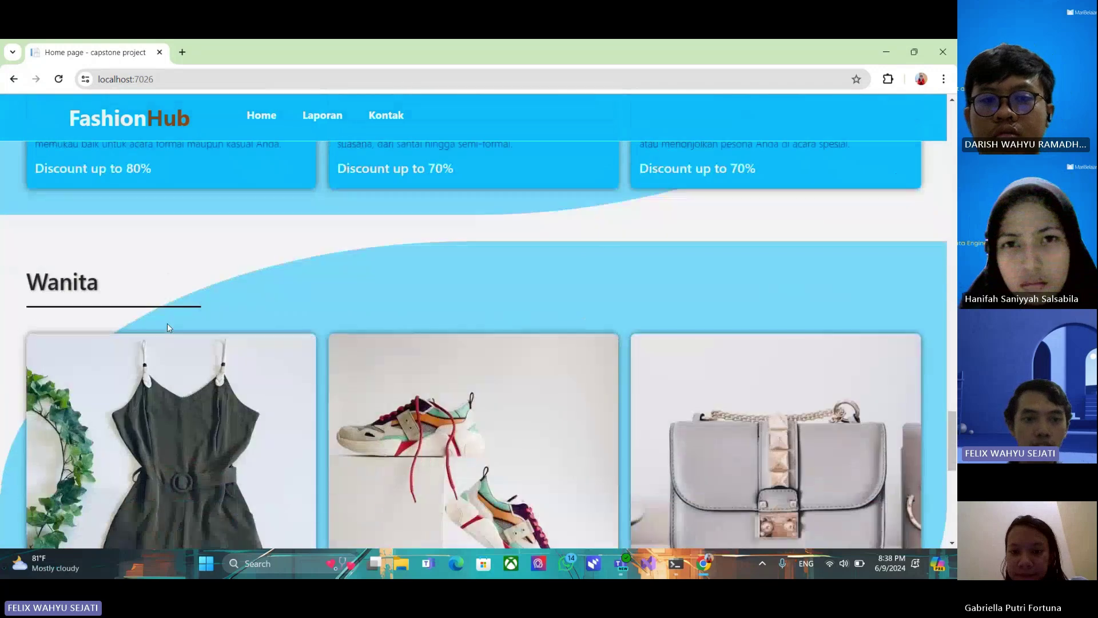
pyautogui.scroll(-2, 301, 316)
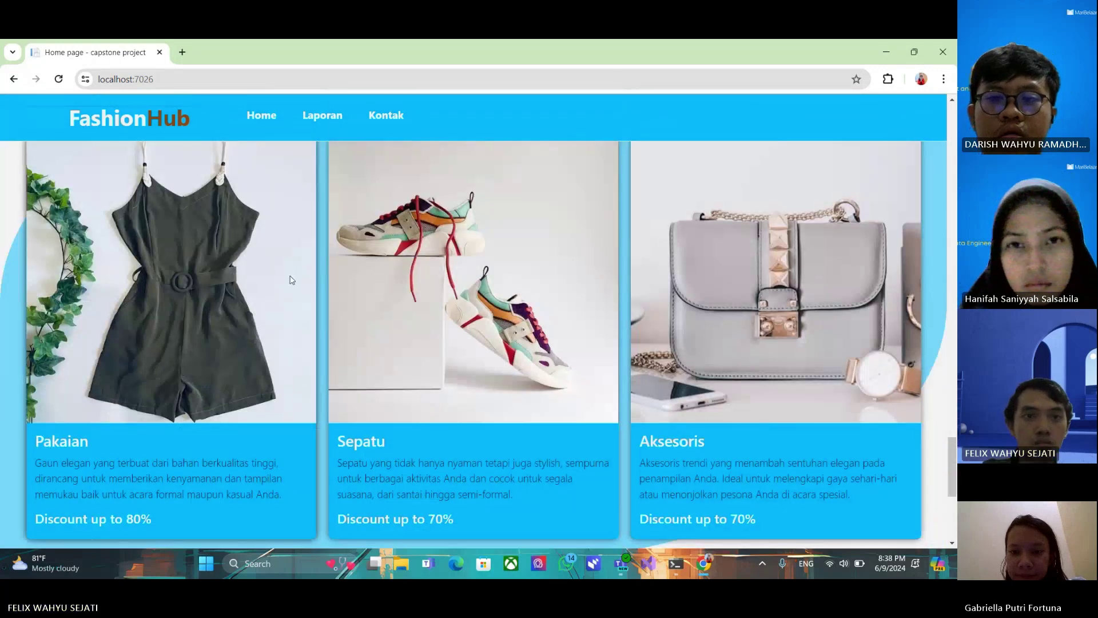
pyautogui.scroll(-3, 294, 257)
pyautogui.click(331, 116)
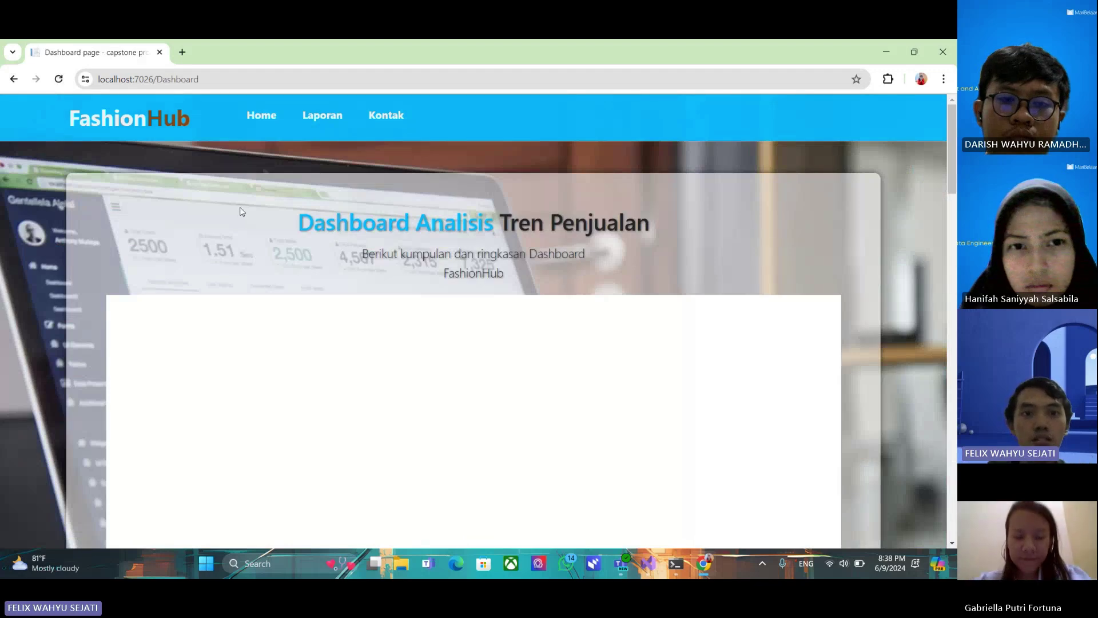
pyautogui.scroll(-2, 286, 223)
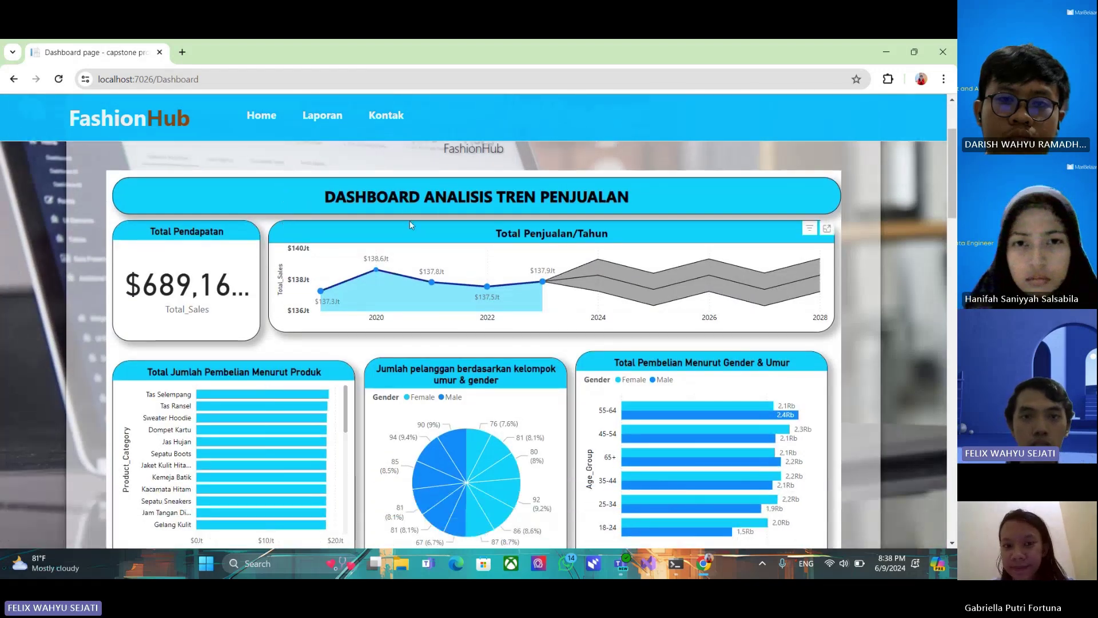
pyautogui.scroll(-1, 431, 213)
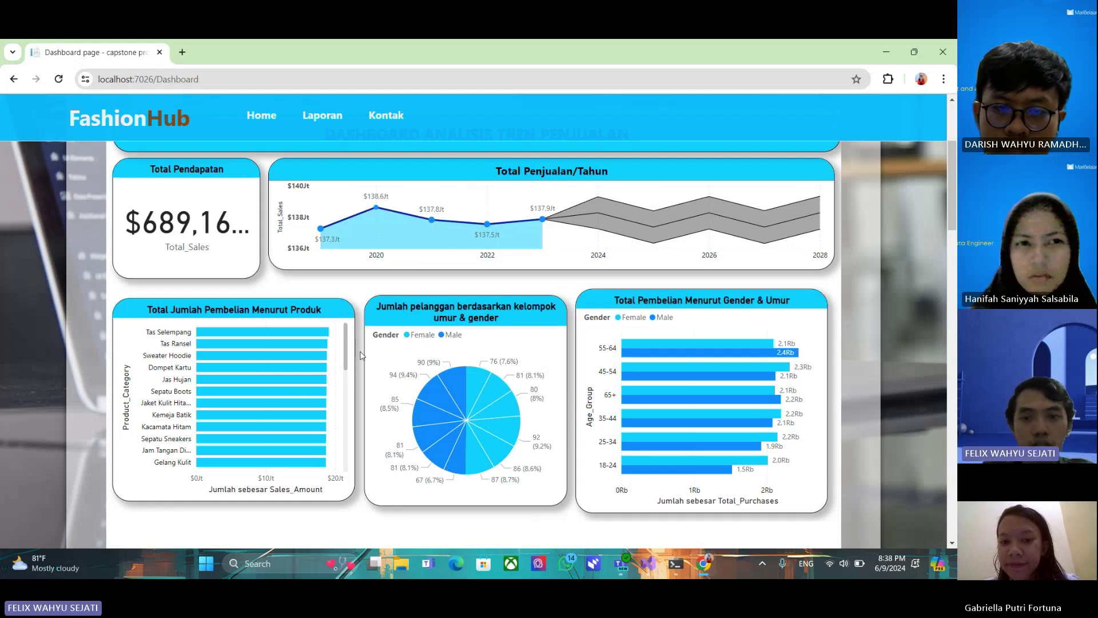
pyautogui.scroll(-10, 343, 351)
pyautogui.scroll(-3, 342, 349)
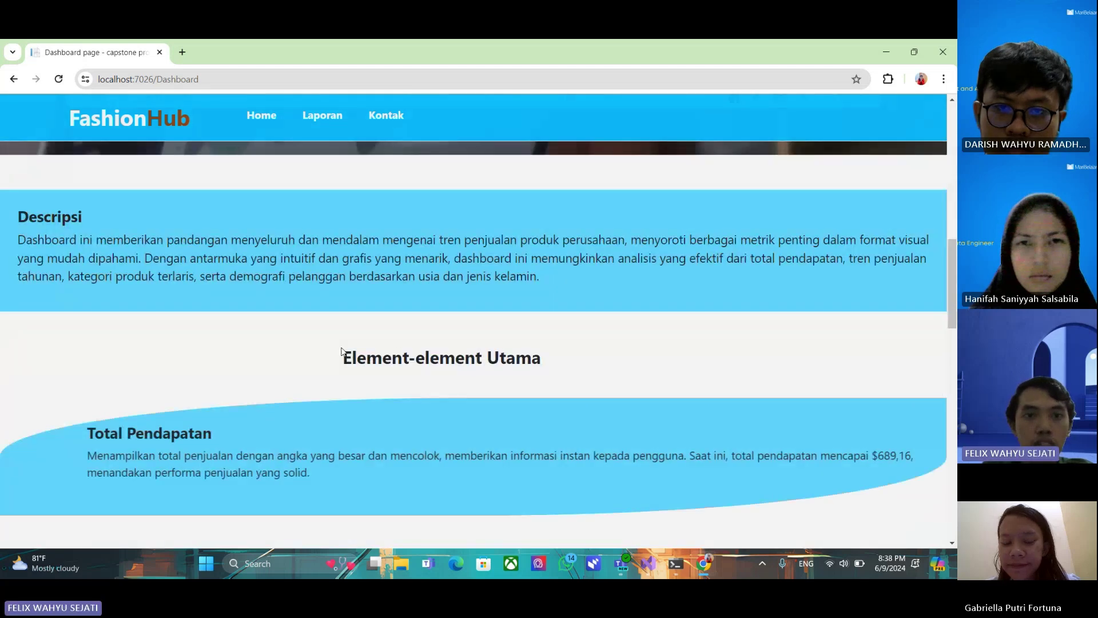
pyautogui.scroll(-4, 341, 350)
pyautogui.scroll(-1, 334, 354)
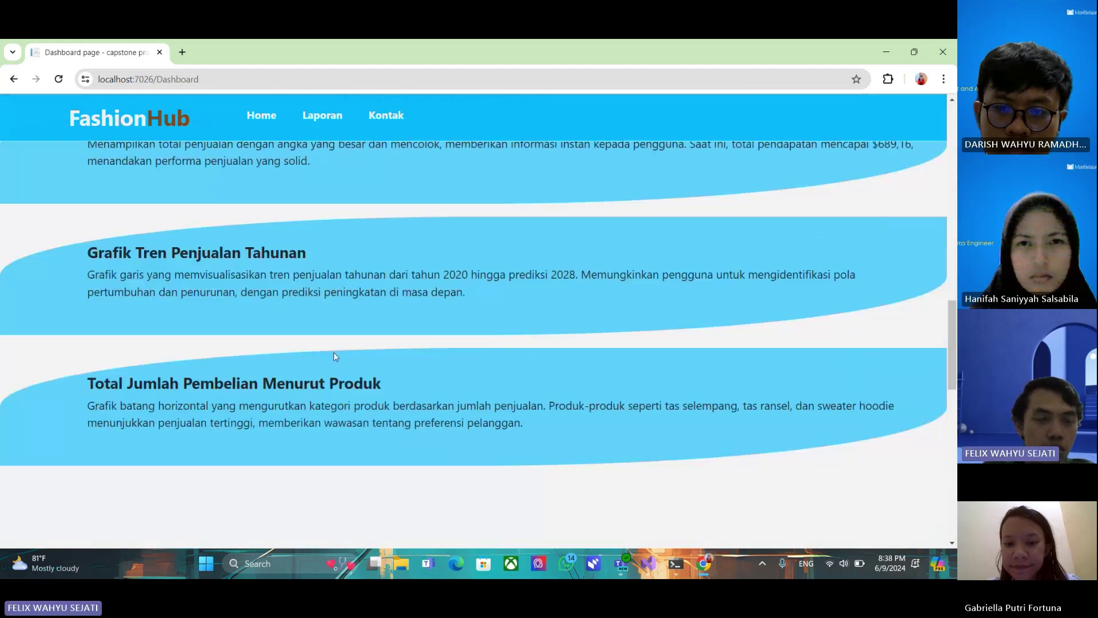
pyautogui.scroll(-5, 335, 355)
pyautogui.scroll(-2, 258, 339)
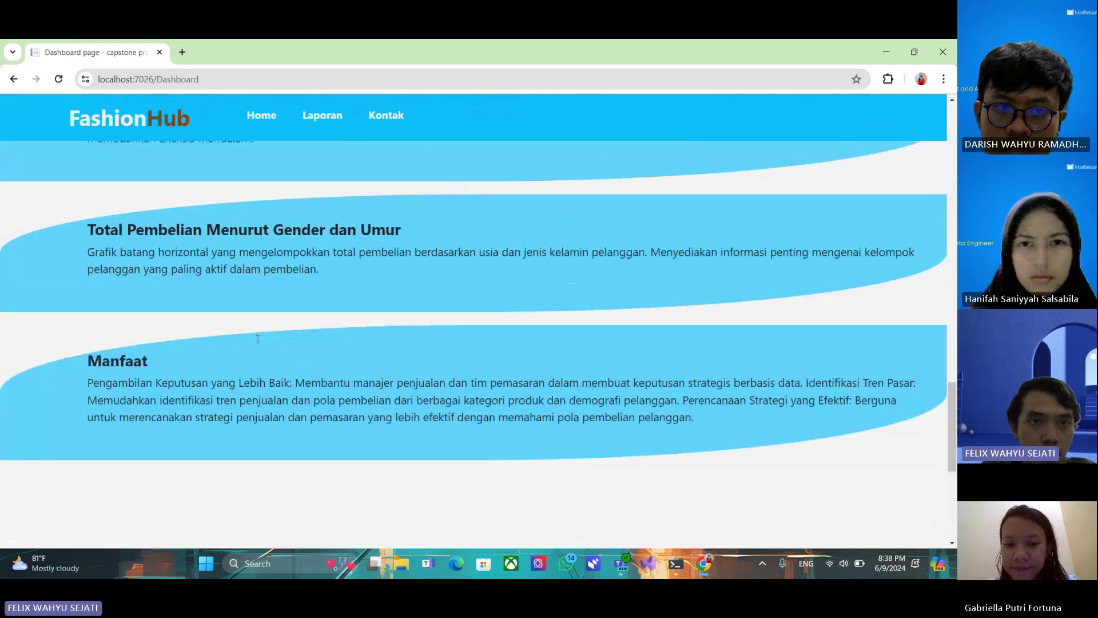
pyautogui.scroll(-5, 256, 335)
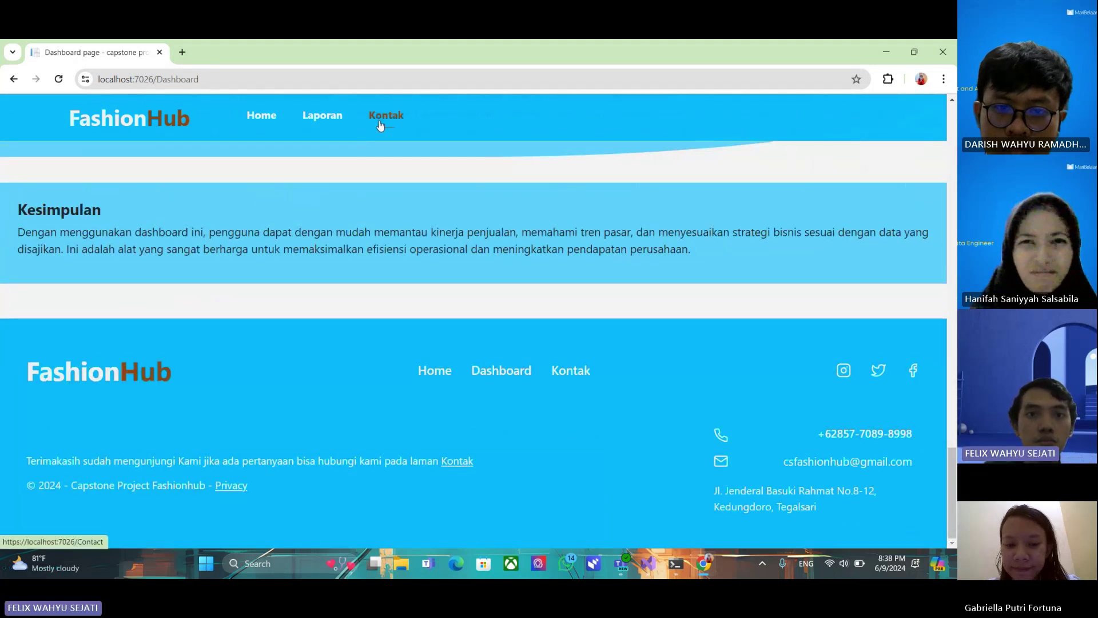
pyautogui.click(377, 117)
# Scroll the Contact page past the FAQ and embedded form down to the Hubungi Kami fields
pyautogui.scroll(-3, 357, 272)
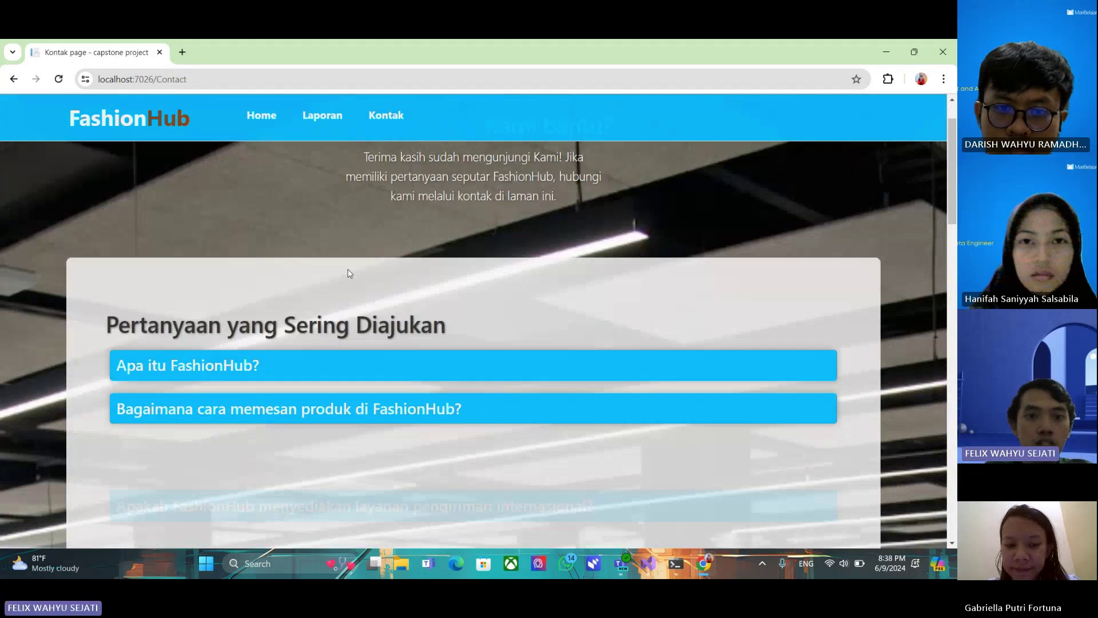
pyautogui.scroll(1, 399, 283)
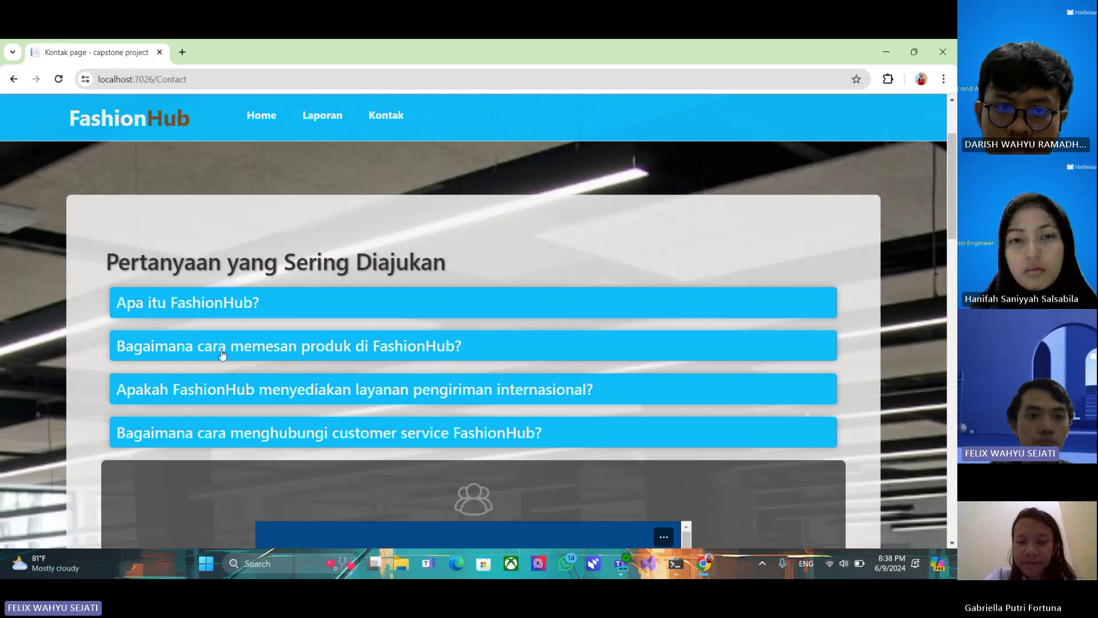
pyautogui.scroll(-1, 223, 354)
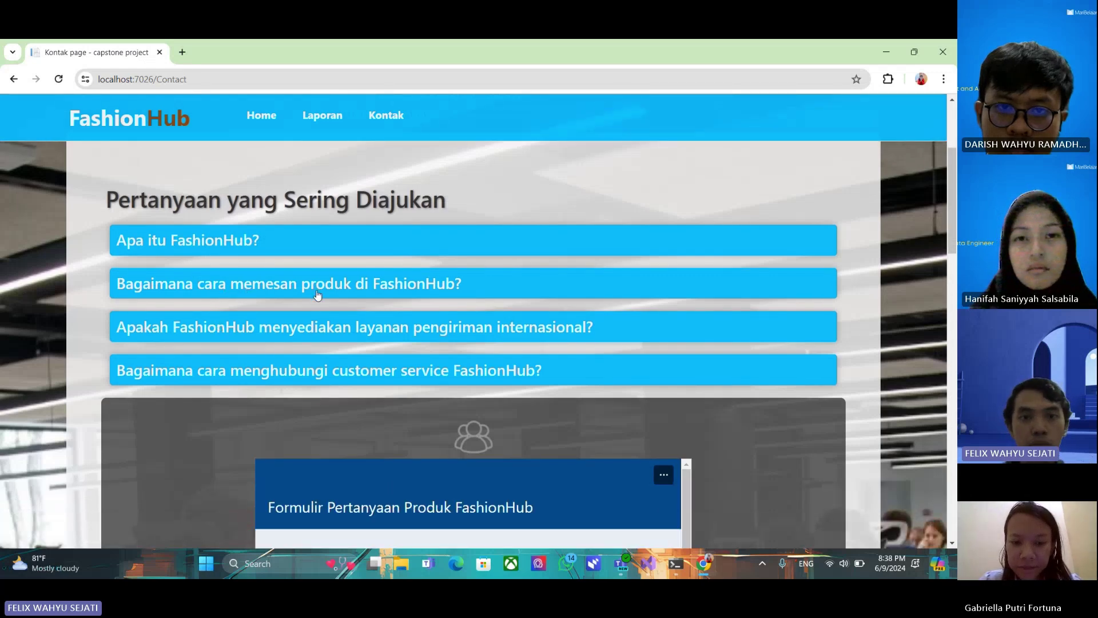
pyautogui.scroll(-1, 343, 292)
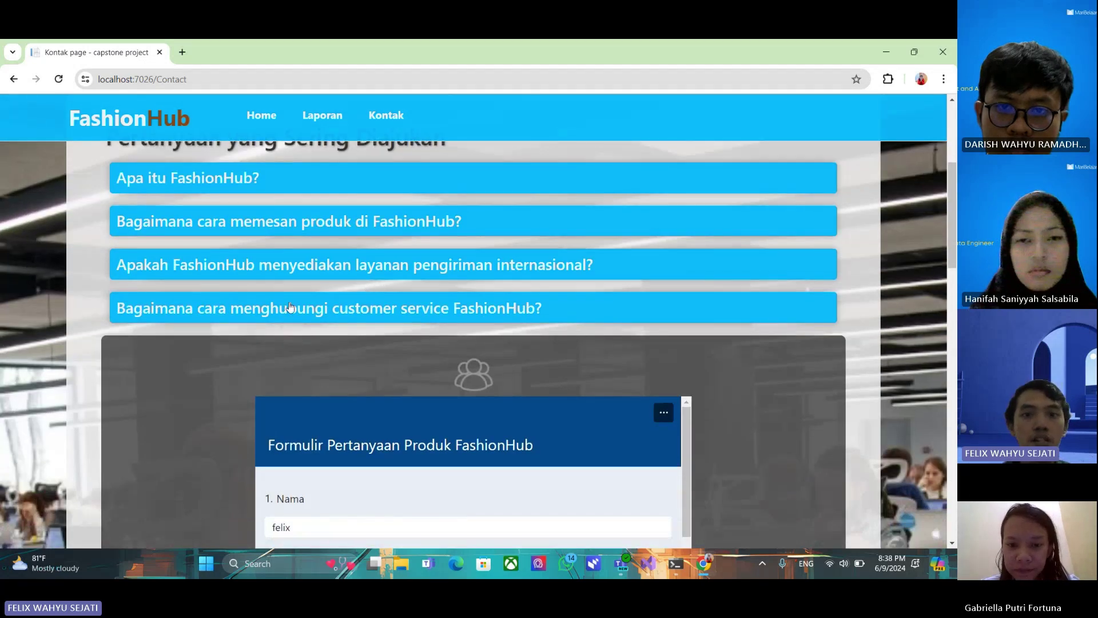
pyautogui.scroll(-1, 258, 304)
pyautogui.scroll(-1, 225, 301)
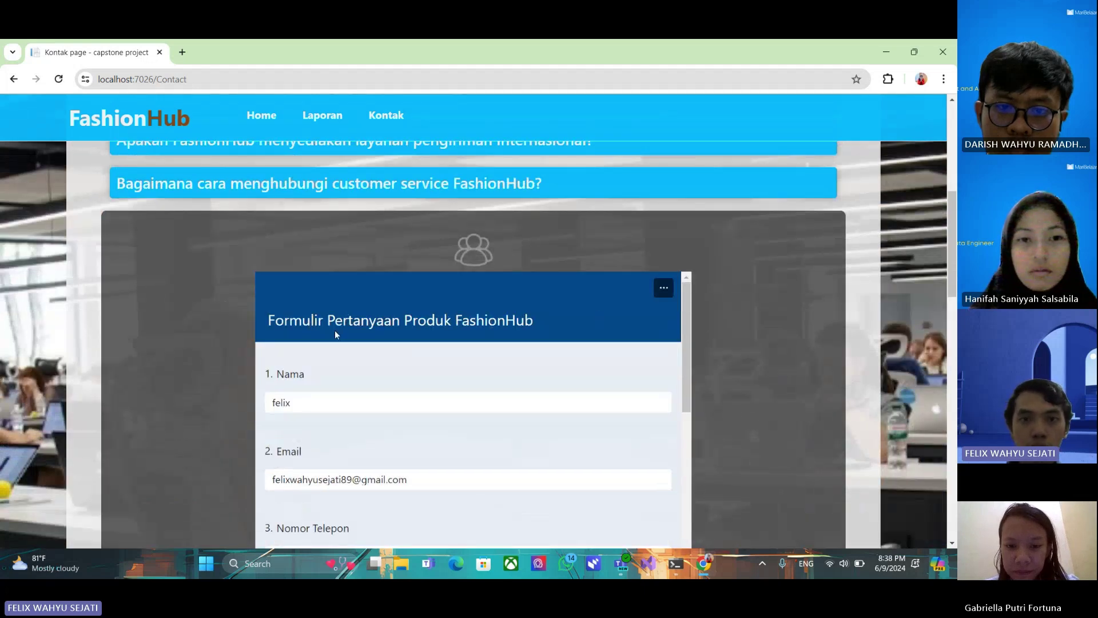
pyautogui.scroll(-4, 295, 366)
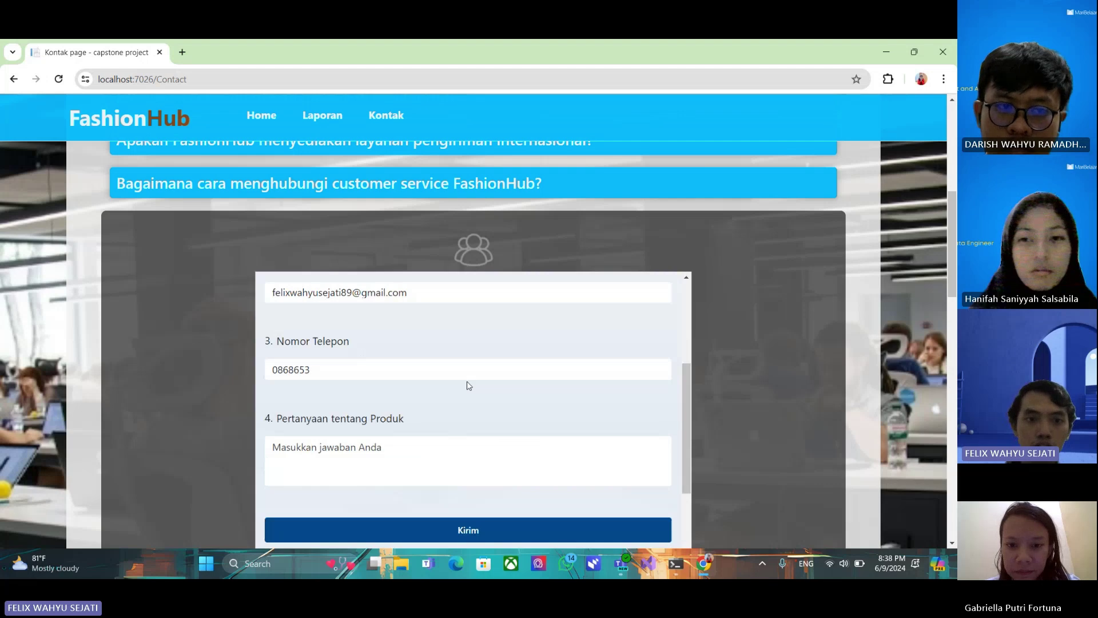
pyautogui.scroll(-7, 281, 326)
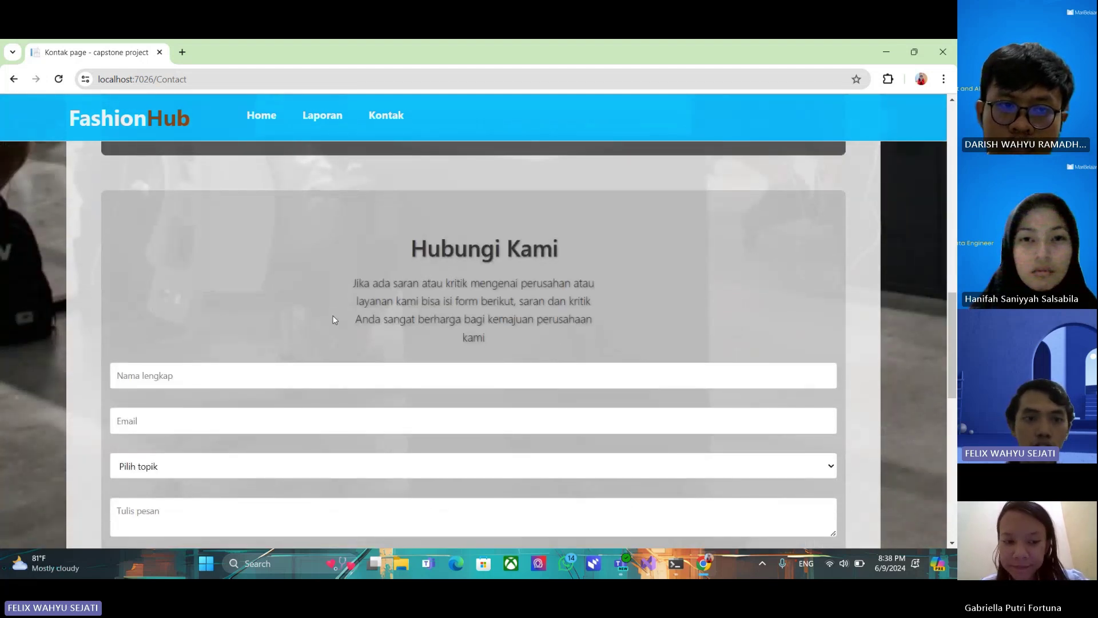
pyautogui.scroll(-1, 320, 326)
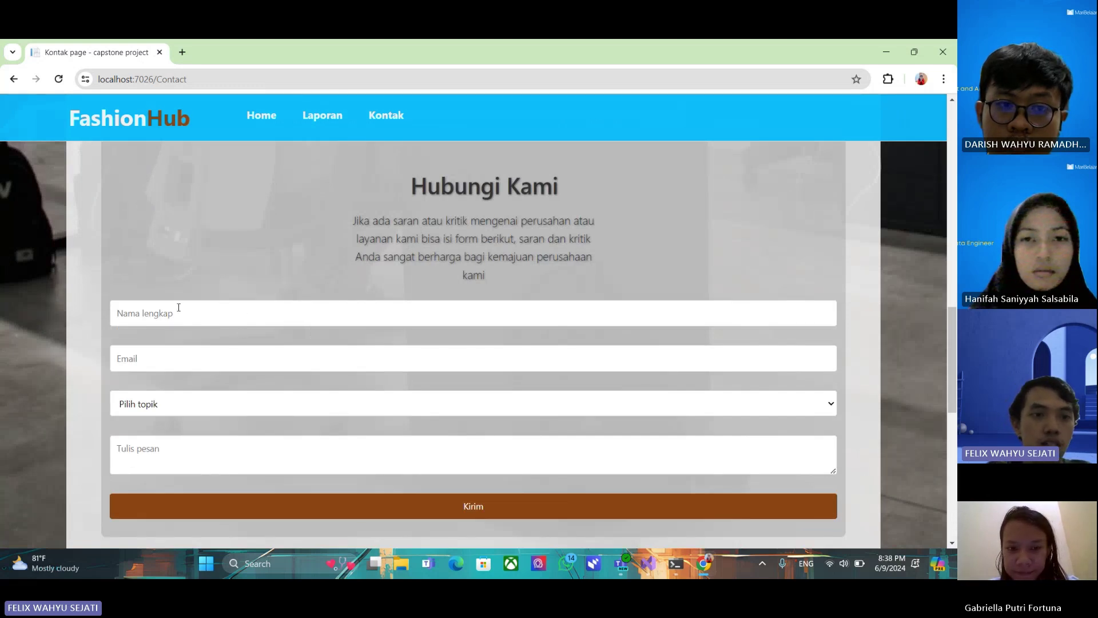
# Enter the sender's full name and e-mail address in the Hubungi Kami form
pyautogui.scroll(-1, 186, 316)
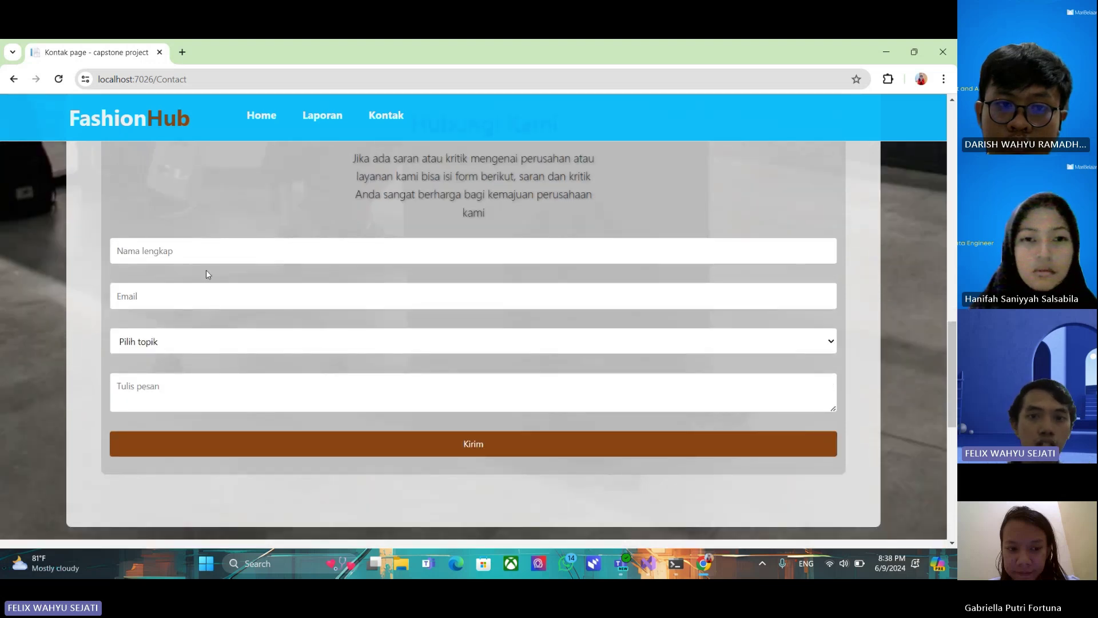
pyautogui.scroll(1, 292, 286)
pyautogui.click(173, 313)
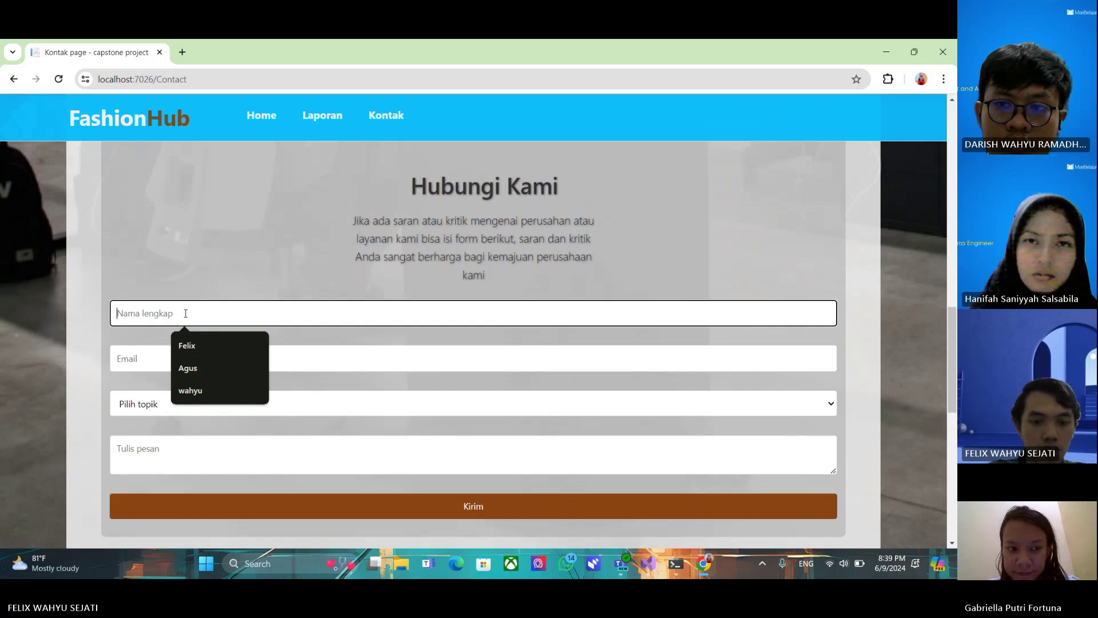
pyautogui.write('Doni')
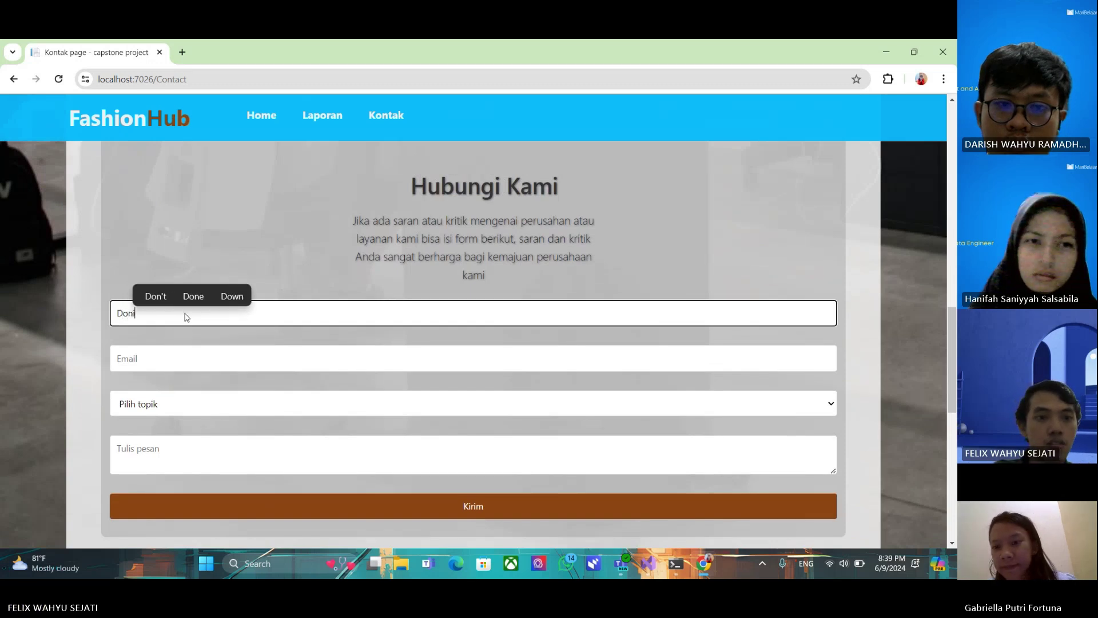
pyautogui.click(243, 358)
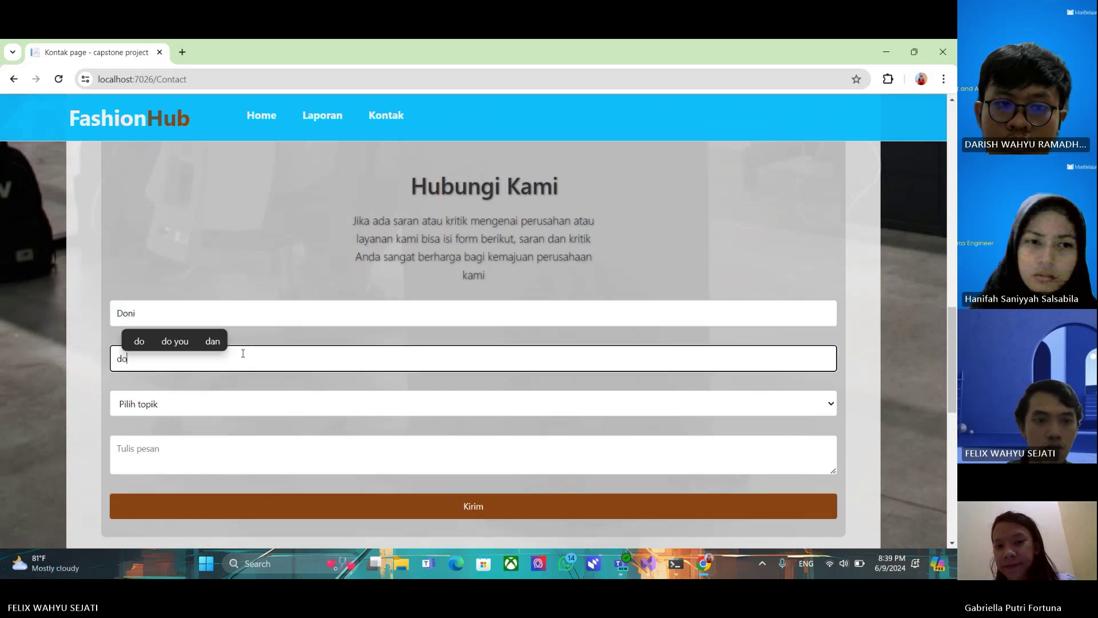
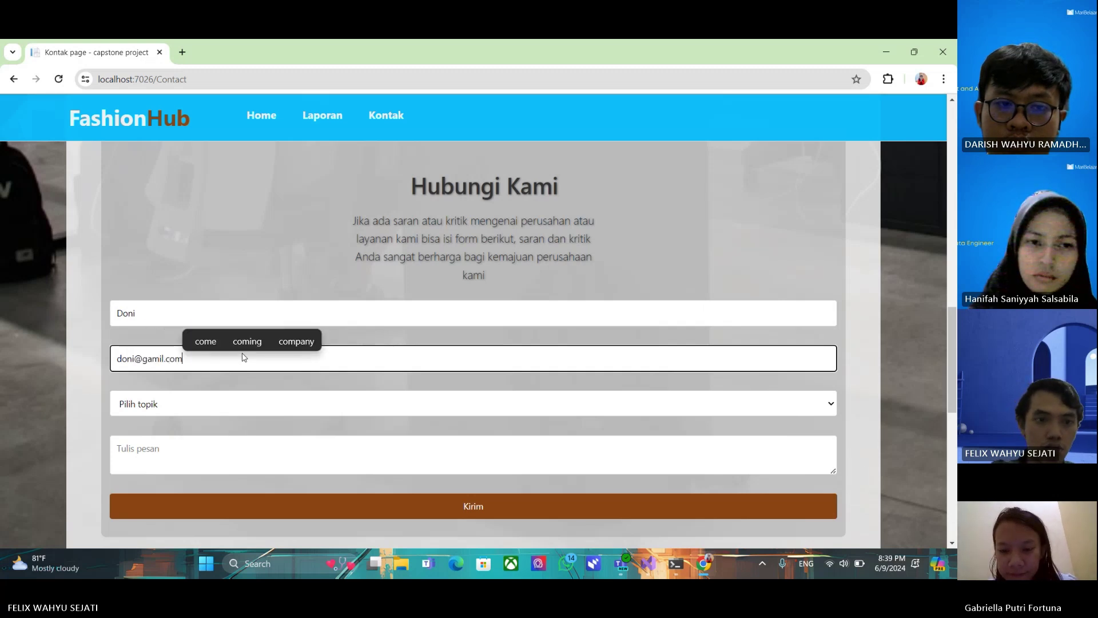
# Choose Feedback as the message topic
pyautogui.click(220, 395)
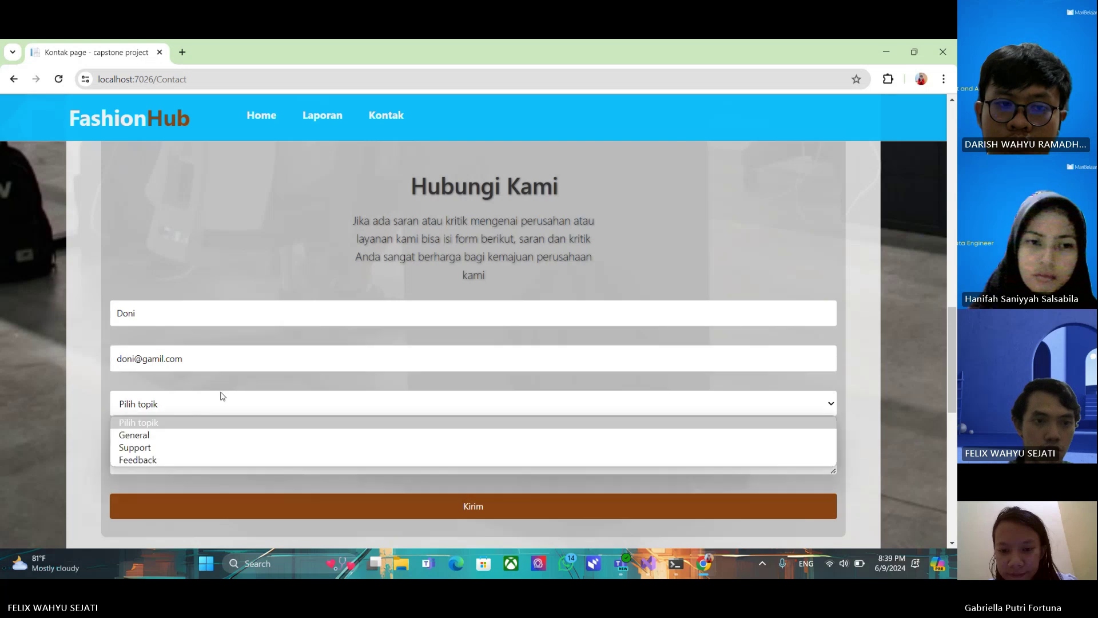
pyautogui.click(165, 461)
pyautogui.scroll(-2, 242, 380)
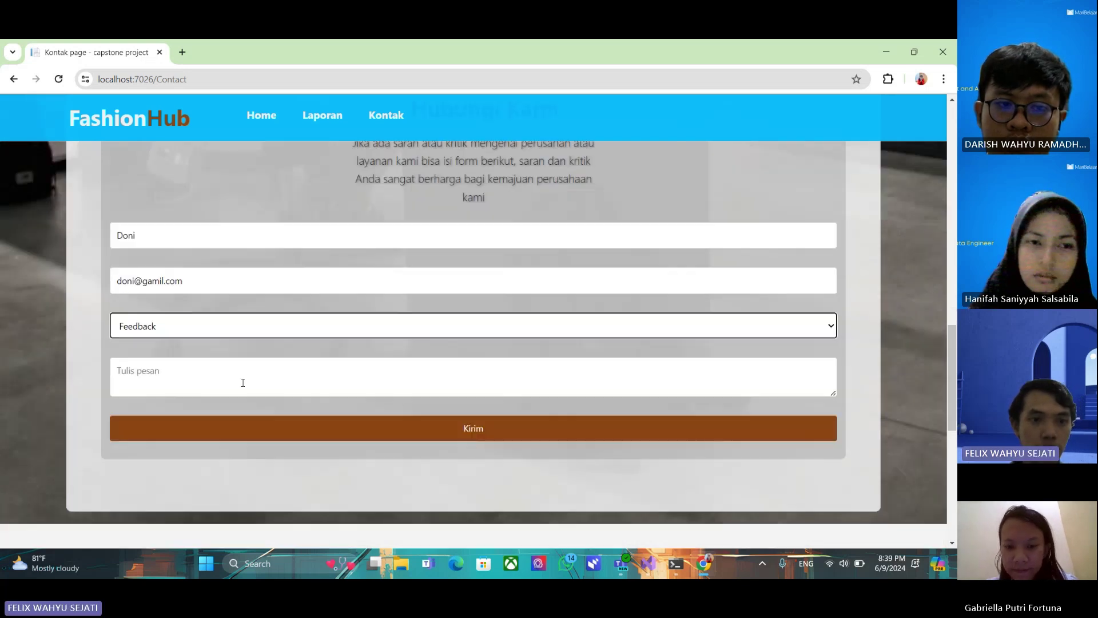
# Write the message 'produknya ditambah lebih banyak' and send it with Kirim
pyautogui.click(151, 328)
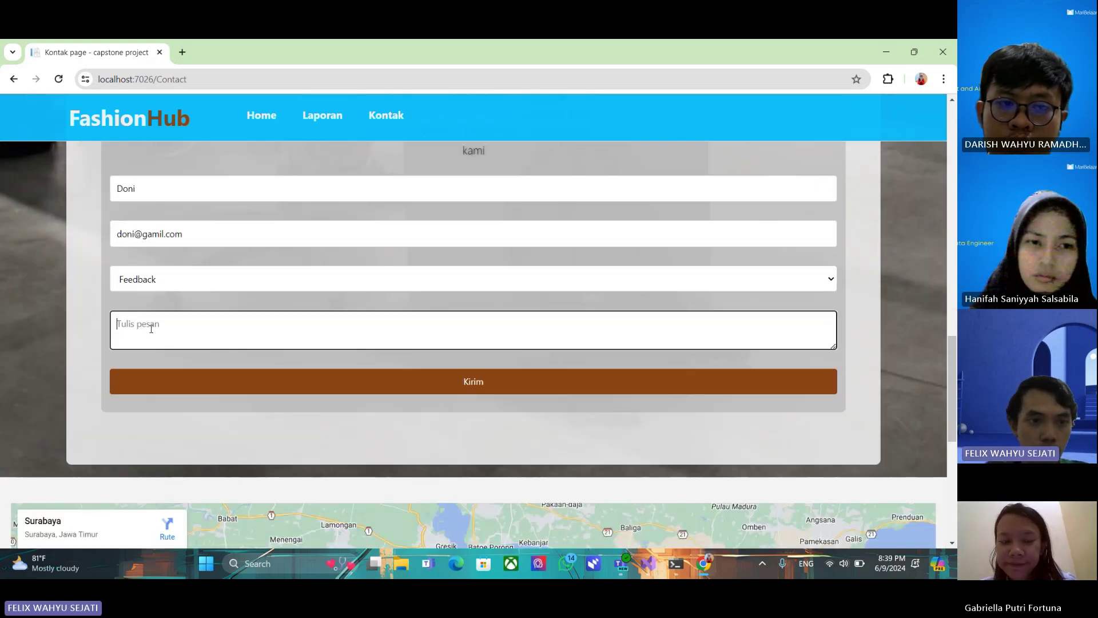
pyautogui.write('p')
pyautogui.press('BackSpace')
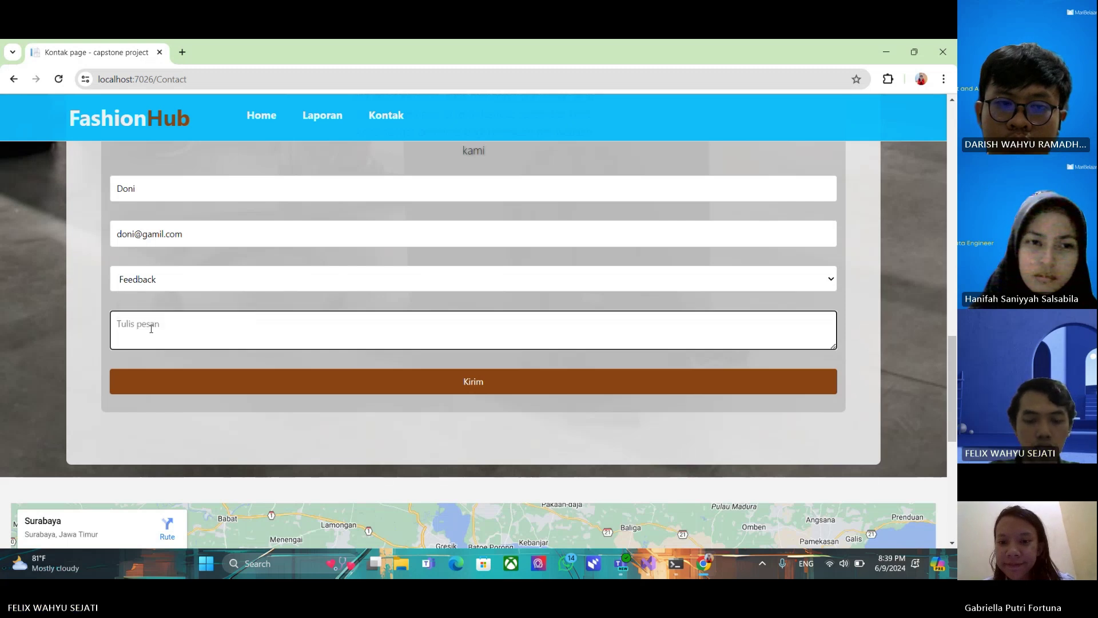
pyautogui.write('produknya ')
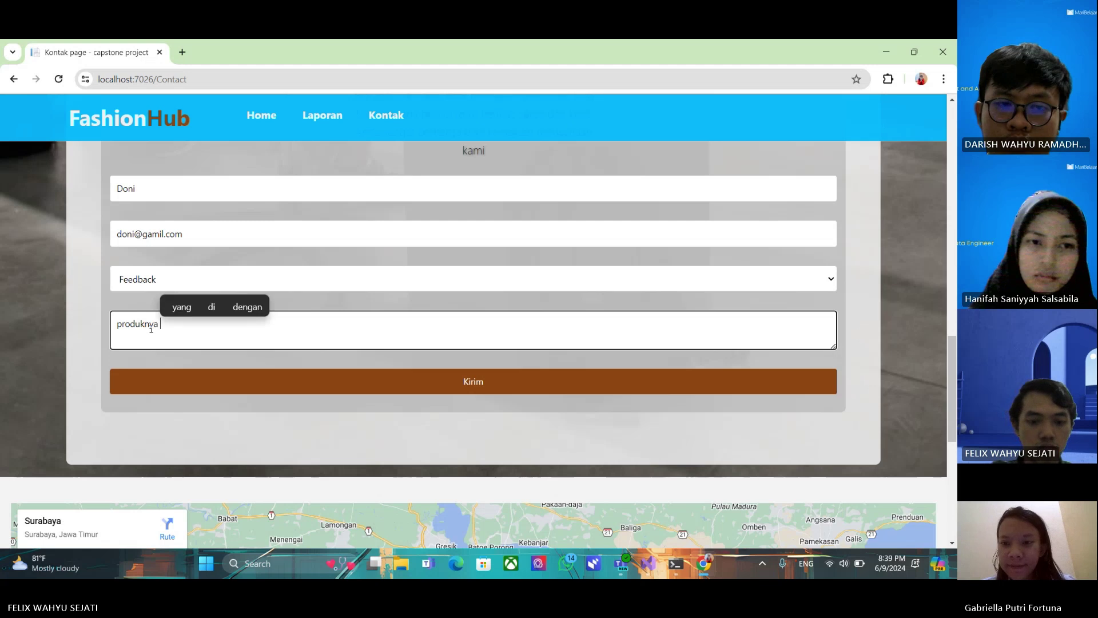
pyautogui.write('ditambah')
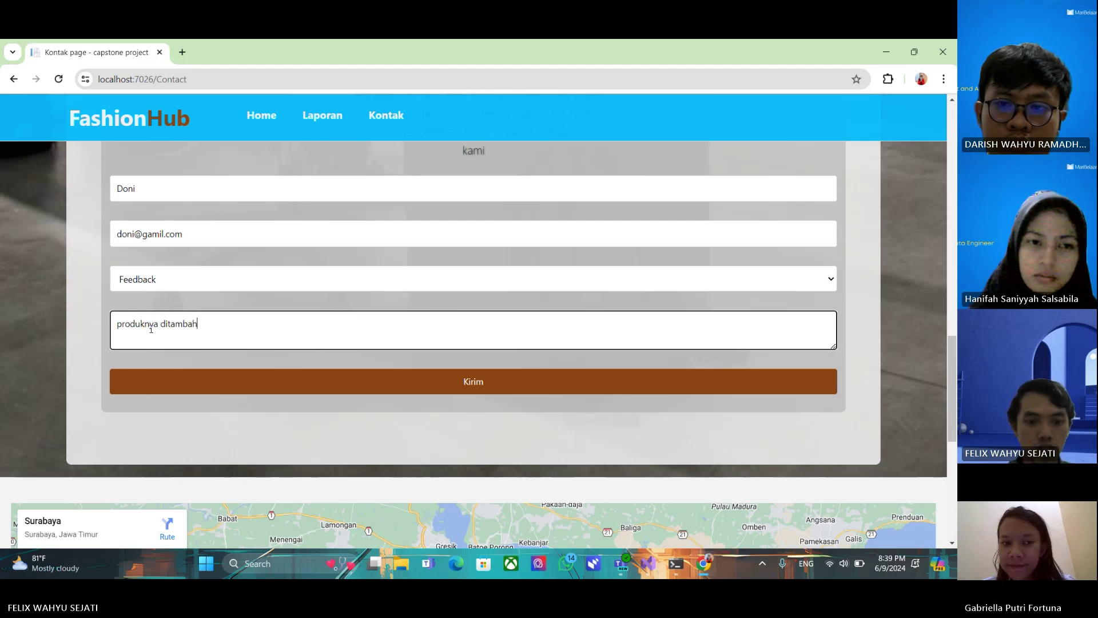
pyautogui.write(' lebi')
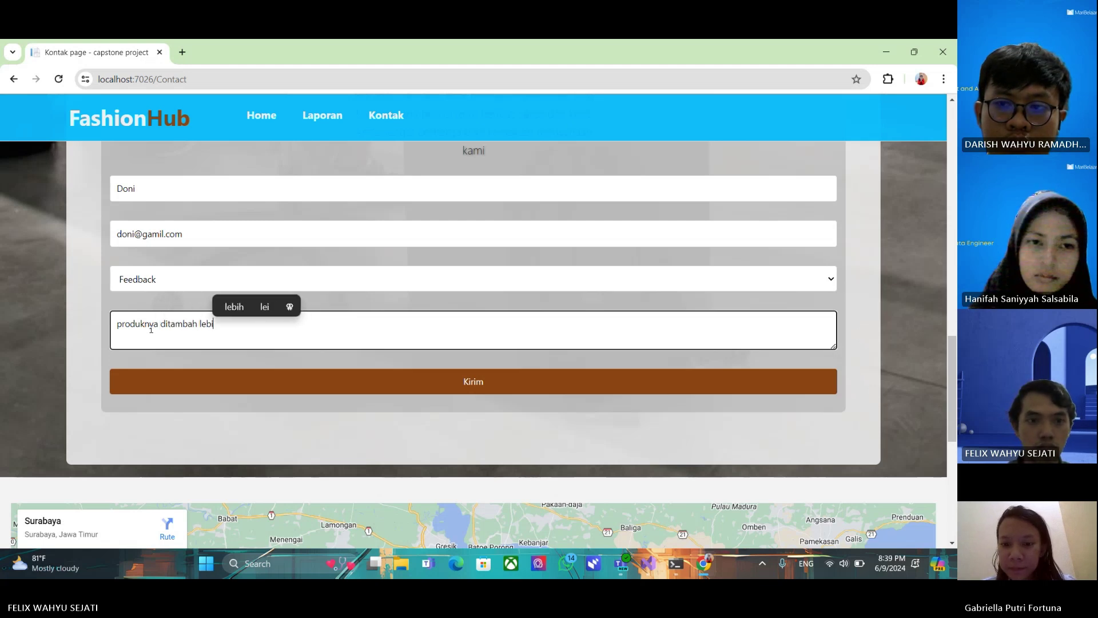
pyautogui.write('h banyak')
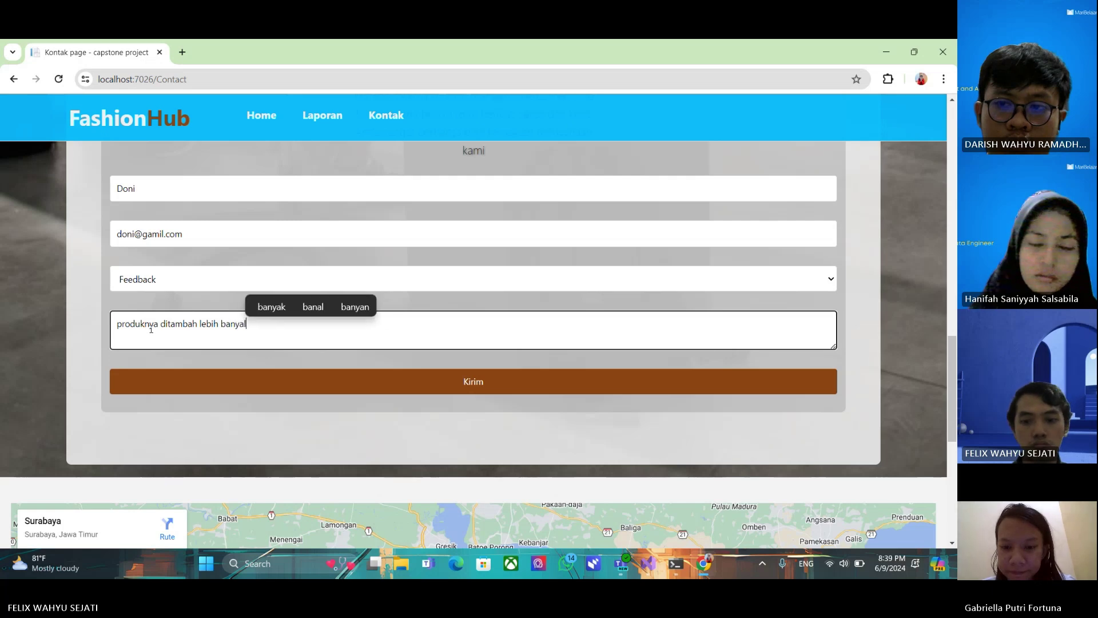
pyautogui.press('BackSpace')
pyautogui.write('k')
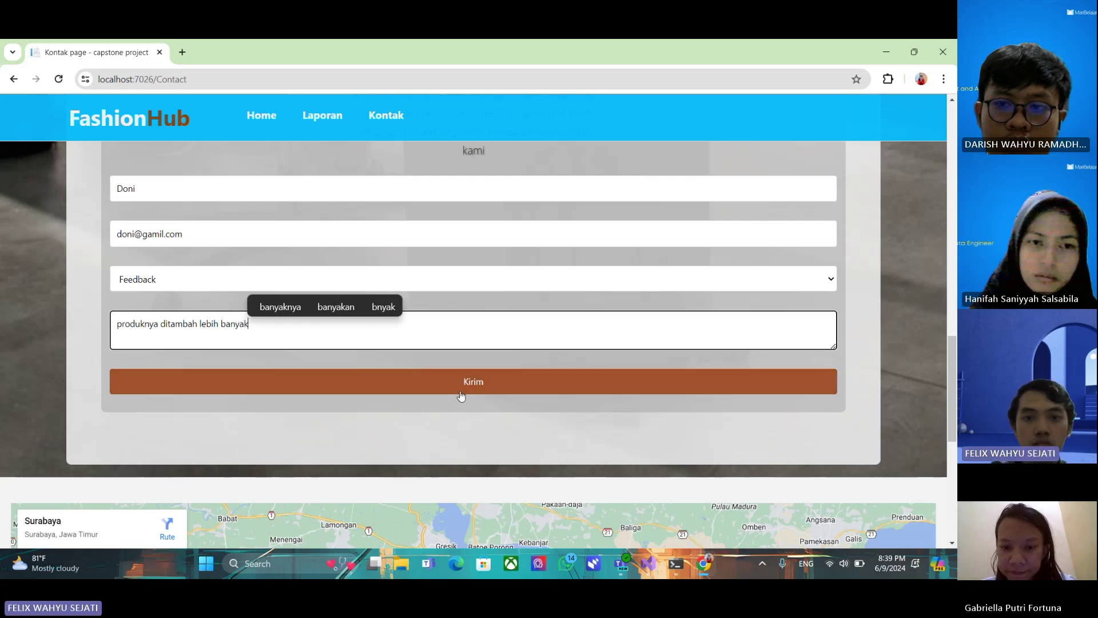
pyautogui.click(459, 390)
# Scroll through the embedded product question form to its name, e-mail and phone number fields
pyautogui.scroll(-10, 470, 366)
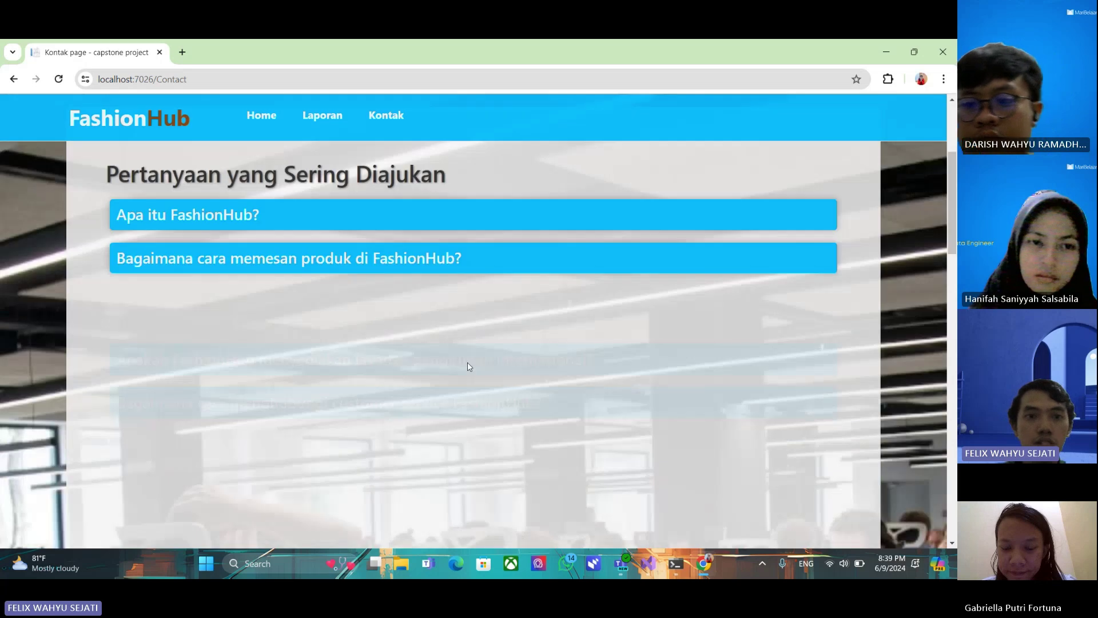
pyautogui.scroll(-7, 207, 383)
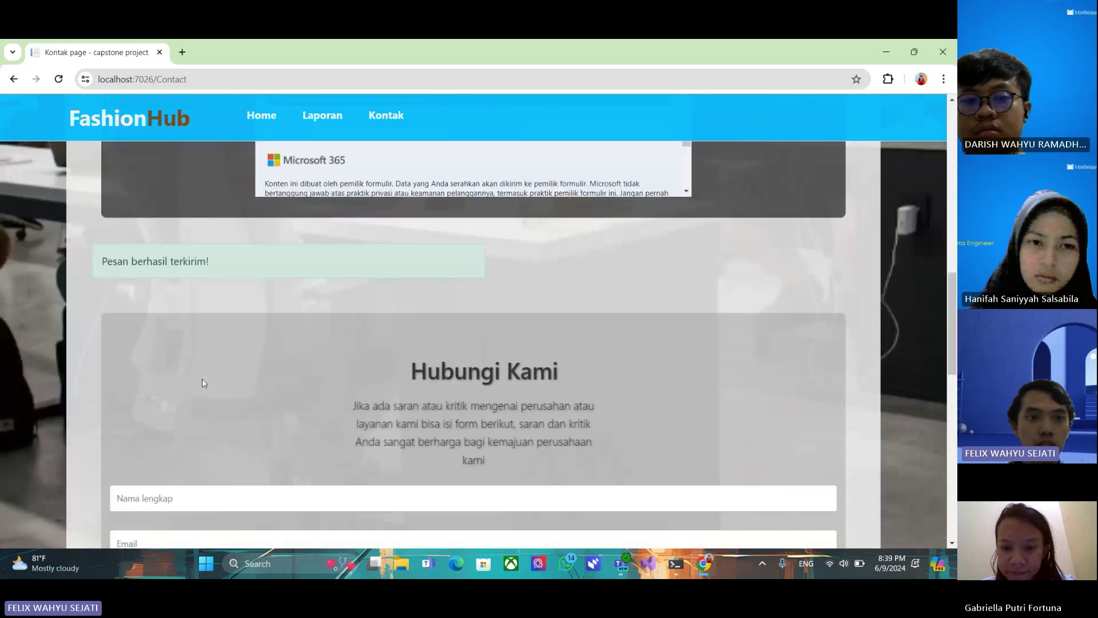
pyautogui.scroll(-6, 264, 270)
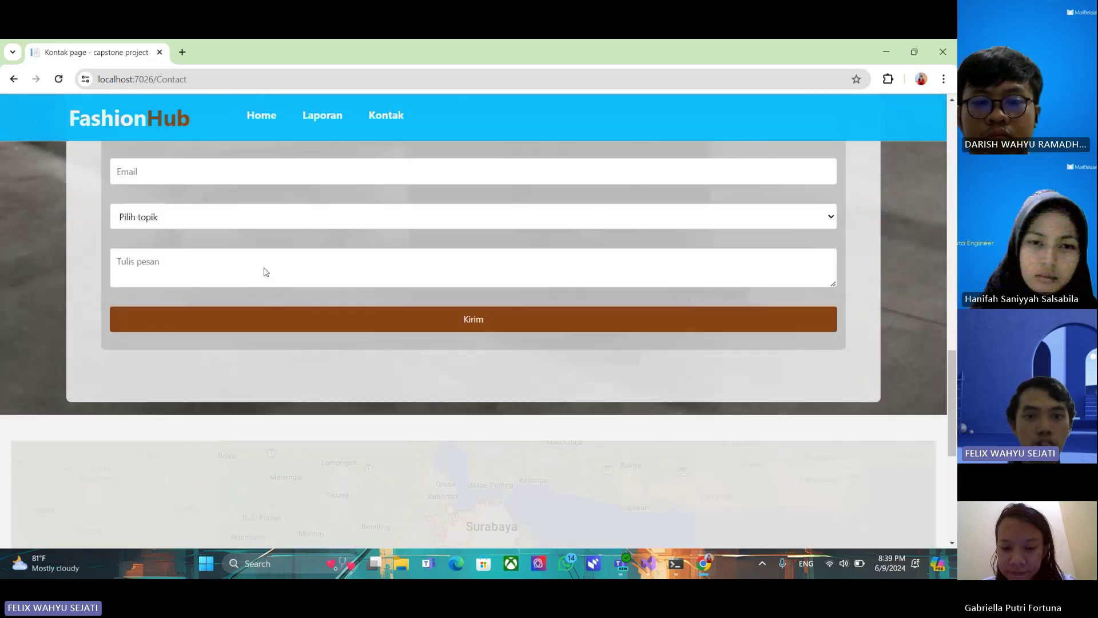
pyautogui.scroll(-4, 304, 252)
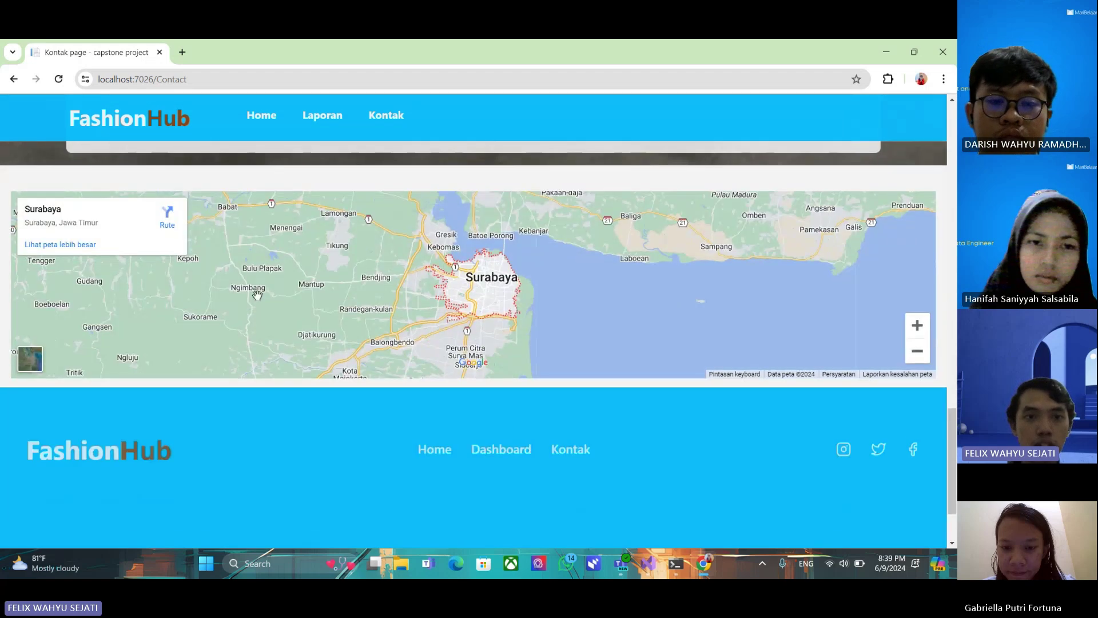
pyautogui.scroll(1, 362, 358)
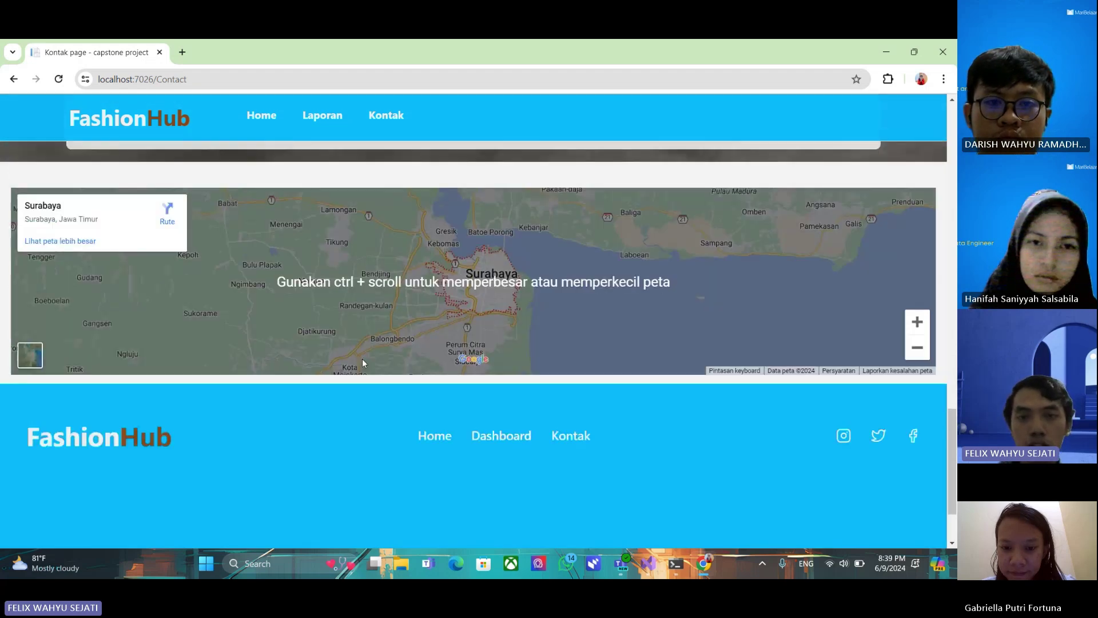
pyautogui.scroll(-1, 363, 359)
pyautogui.scroll(-1, 363, 361)
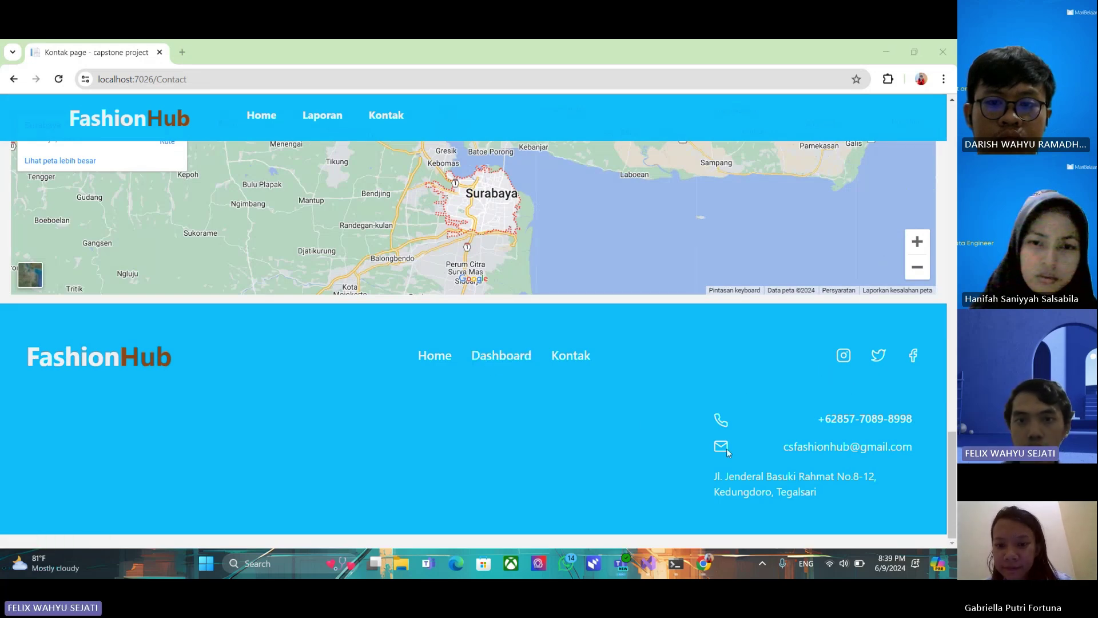
pyautogui.scroll(8, 639, 417)
pyautogui.scroll(5, 630, 400)
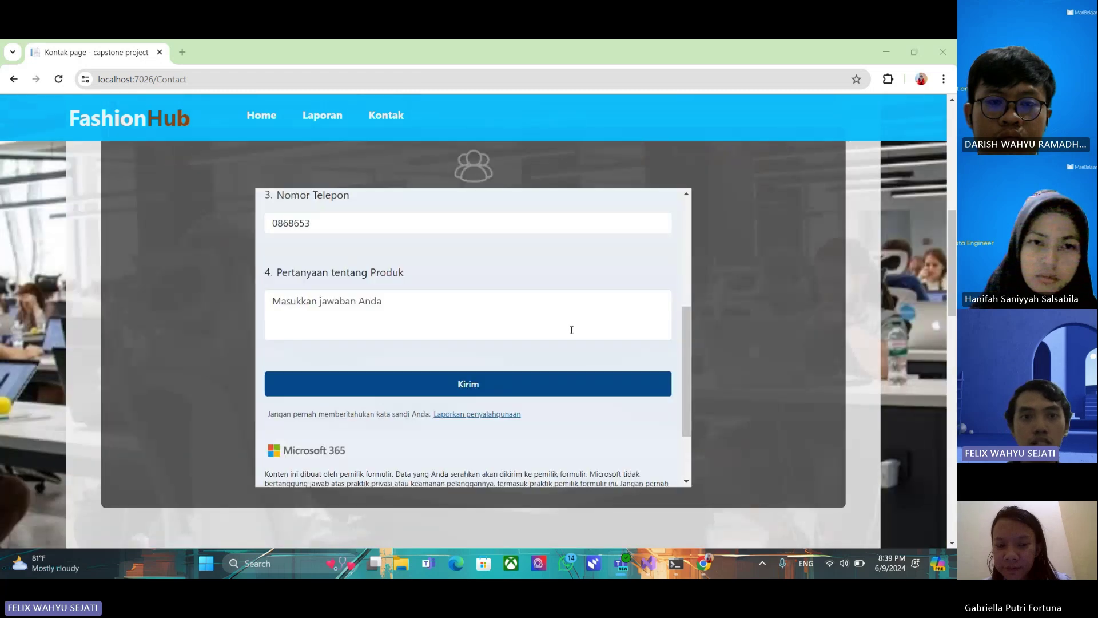
pyautogui.scroll(3, 571, 326)
pyautogui.scroll(1, 716, 254)
pyautogui.scroll(3, 720, 254)
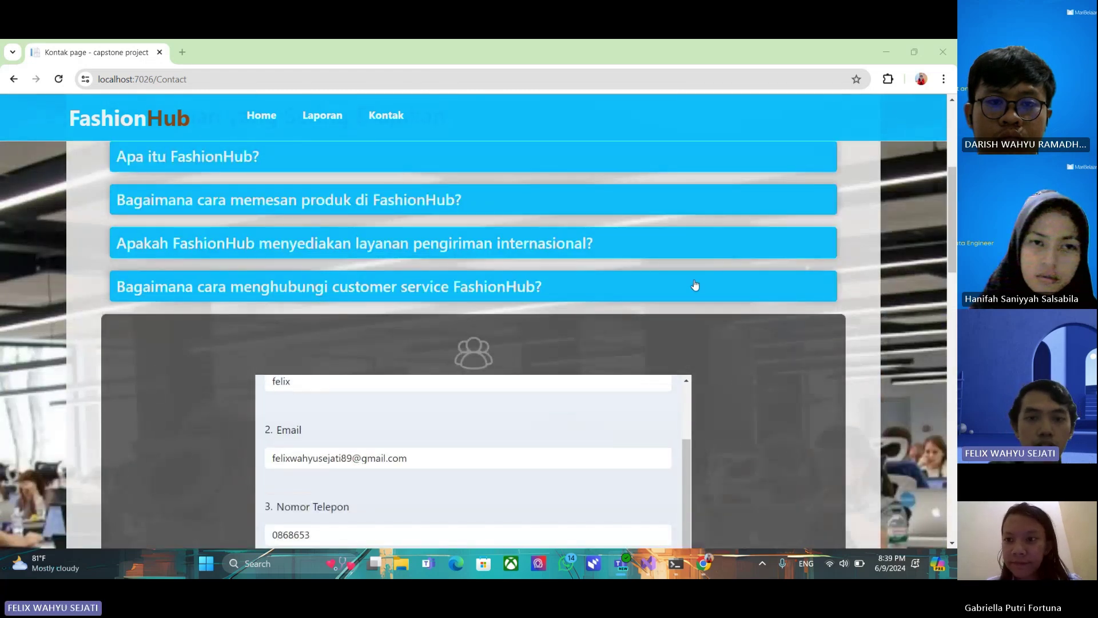
pyautogui.scroll(4, 687, 378)
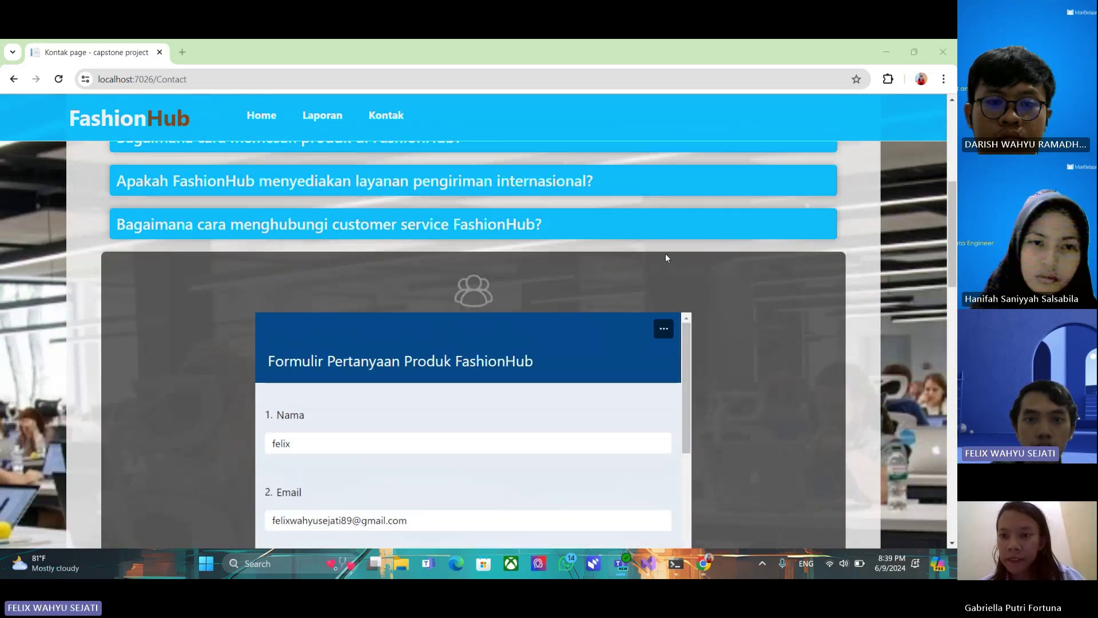
pyautogui.scroll(-2, 665, 252)
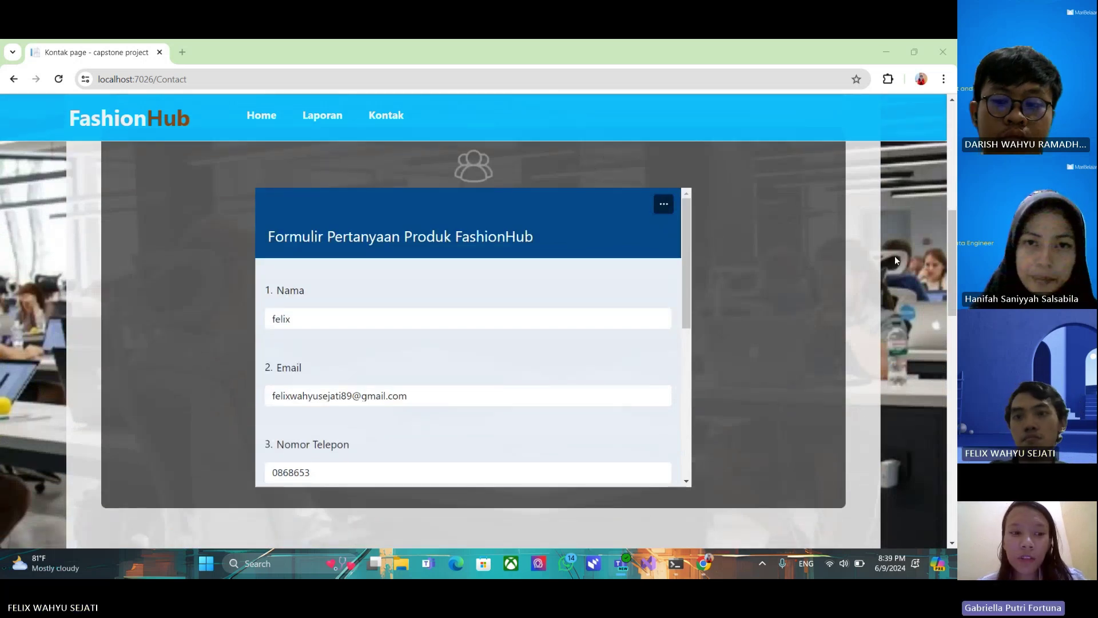
pyautogui.scroll(-1, 425, 388)
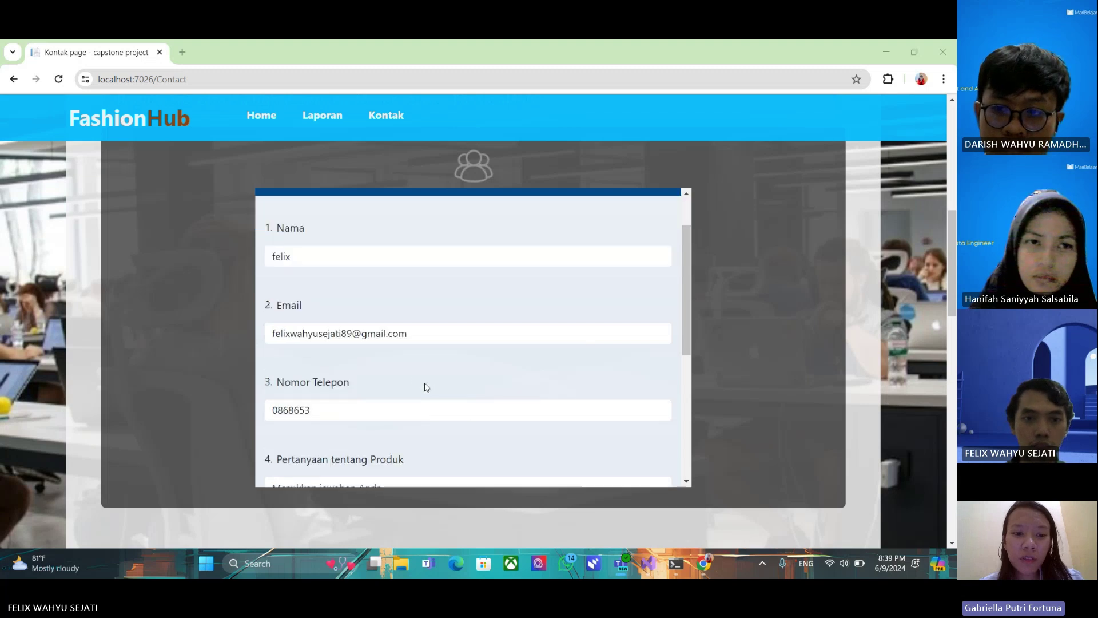
# Finish the phone number and type the question 'produk bisa di pesan secara internasional'
pyautogui.click(330, 404)
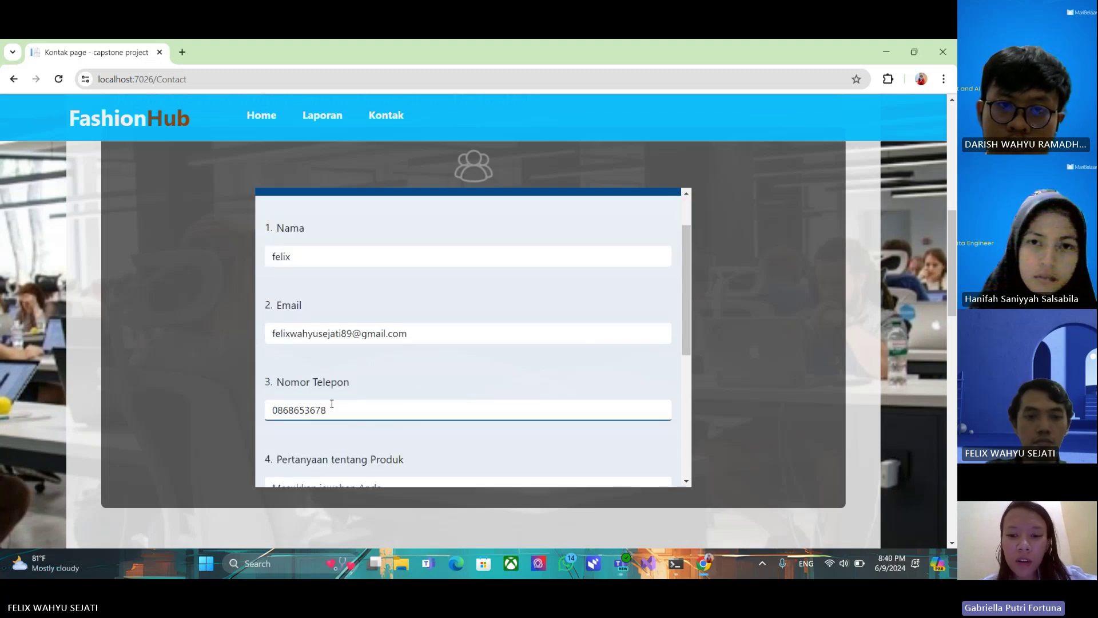
pyautogui.scroll(-2, 393, 416)
pyautogui.click(385, 378)
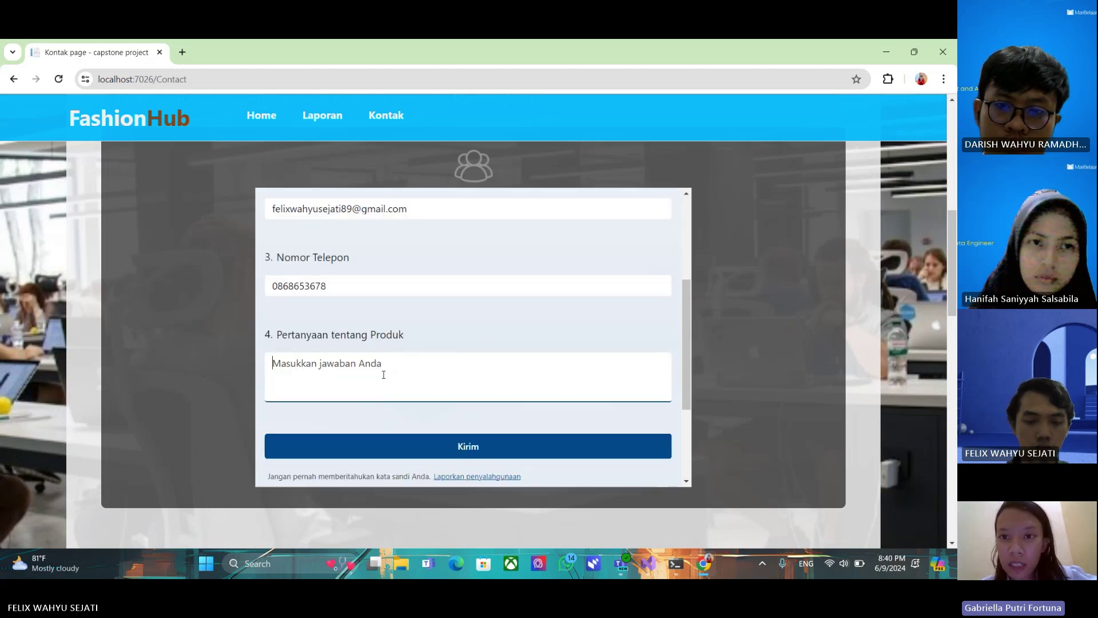
pyautogui.write('h')
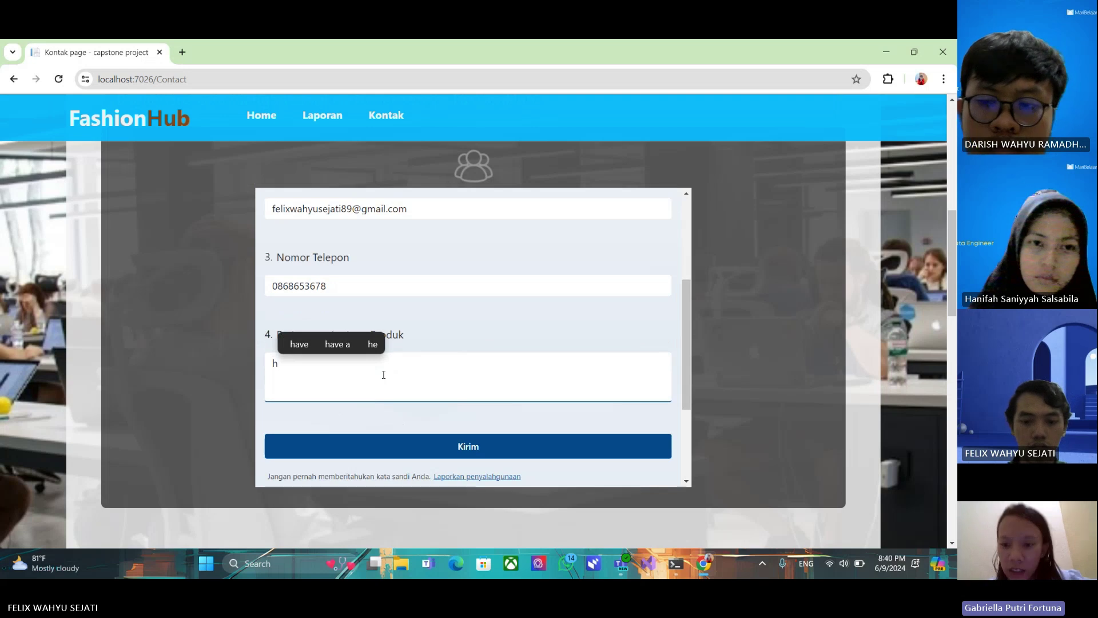
pyautogui.press('BackSpace')
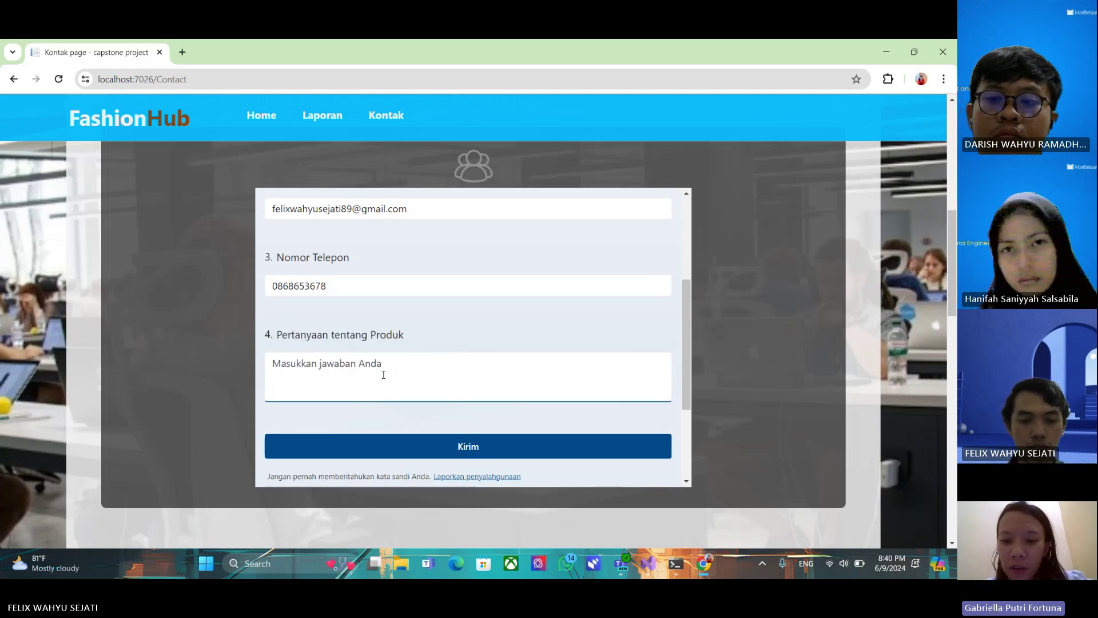
pyautogui.write('produ')
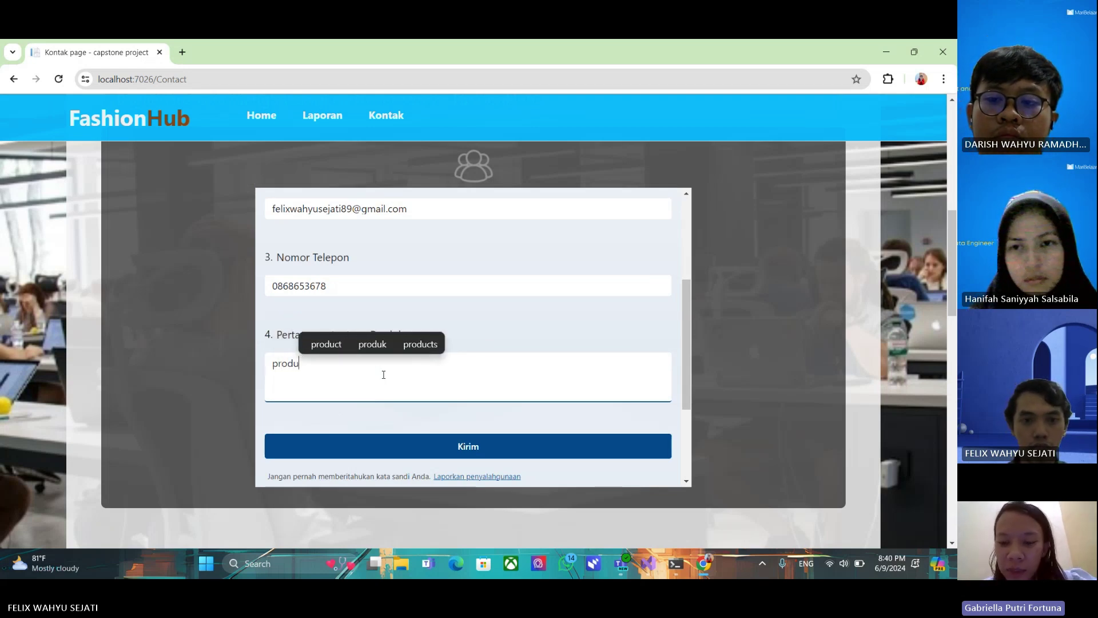
pyautogui.write('k apa')
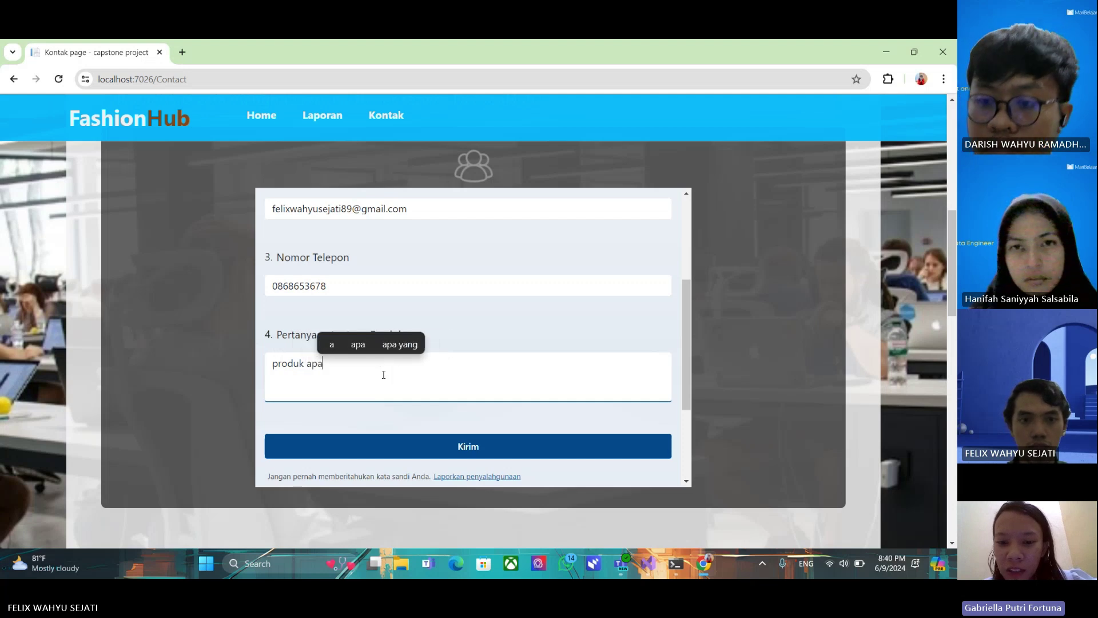
pyautogui.press('BackSpace')
pyautogui.press('BackSpace')
pyautogui.press('BackSpace')
pyautogui.write('b')
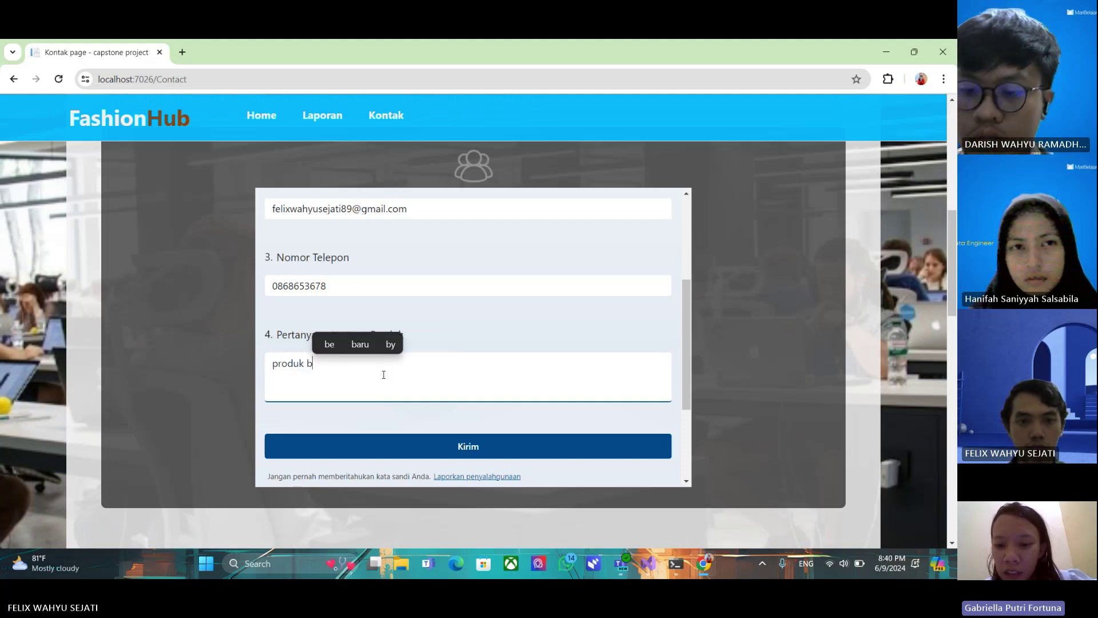
pyautogui.write('isa di')
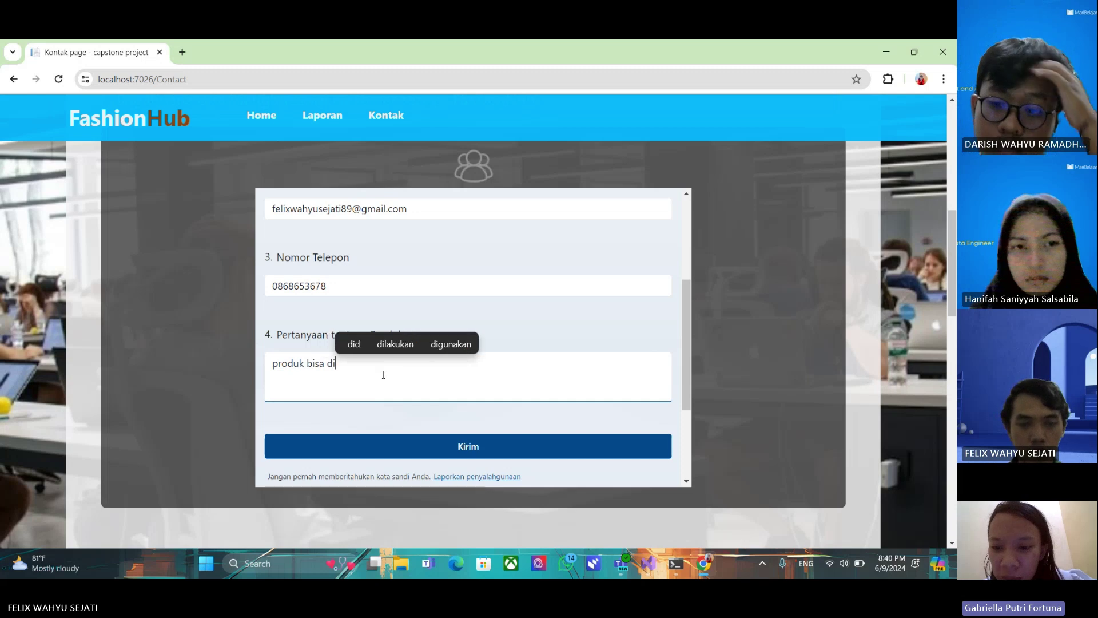
pyautogui.write(' pe')
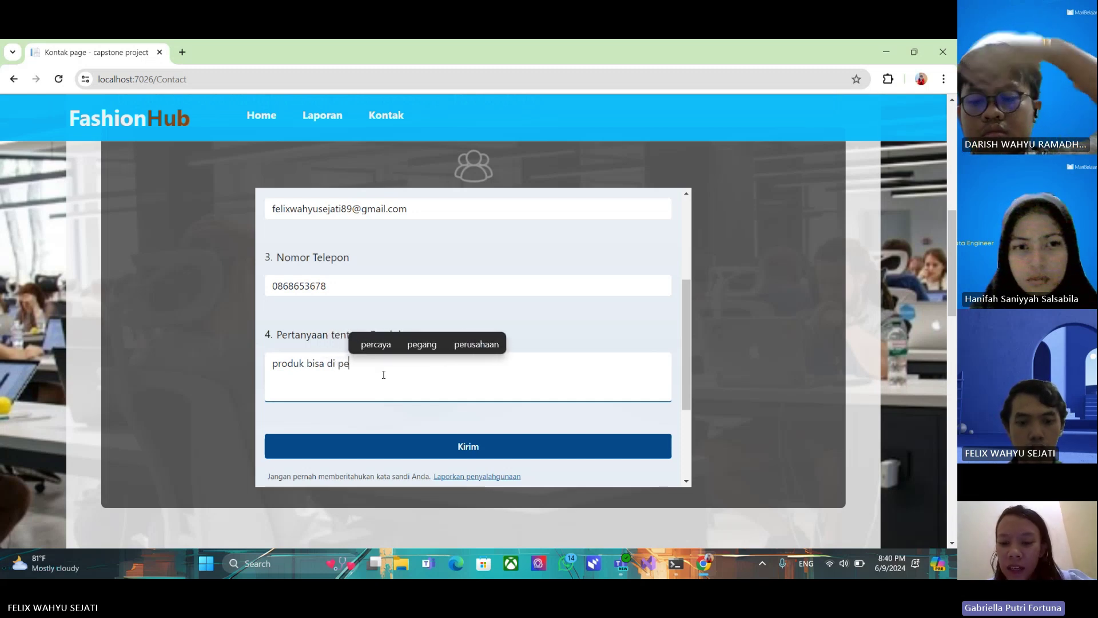
pyautogui.write('san se')
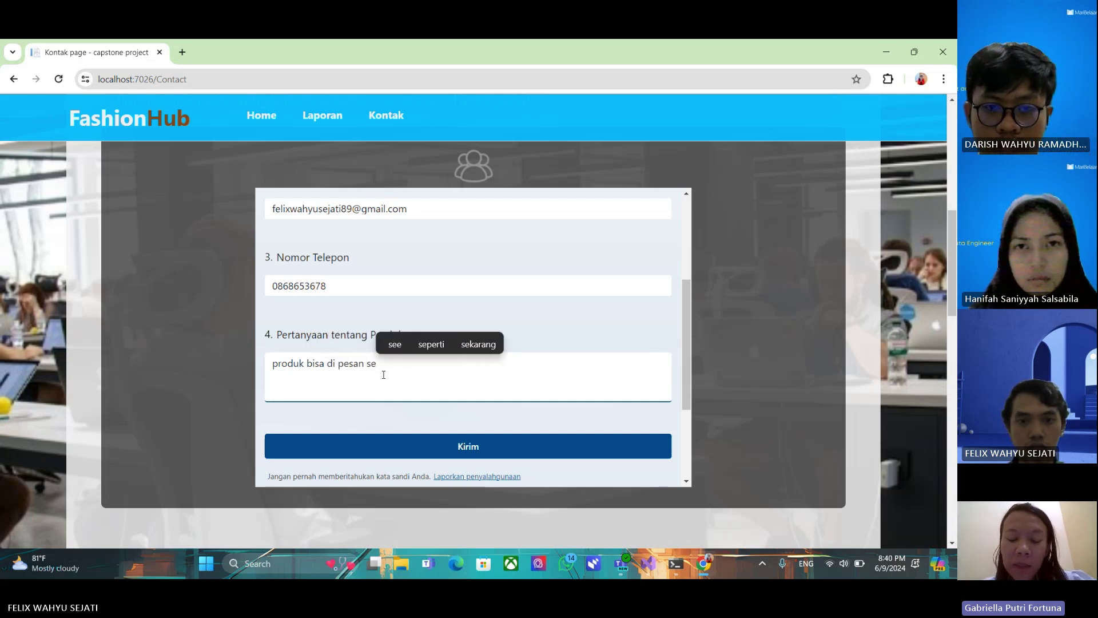
pyautogui.write('cara internat')
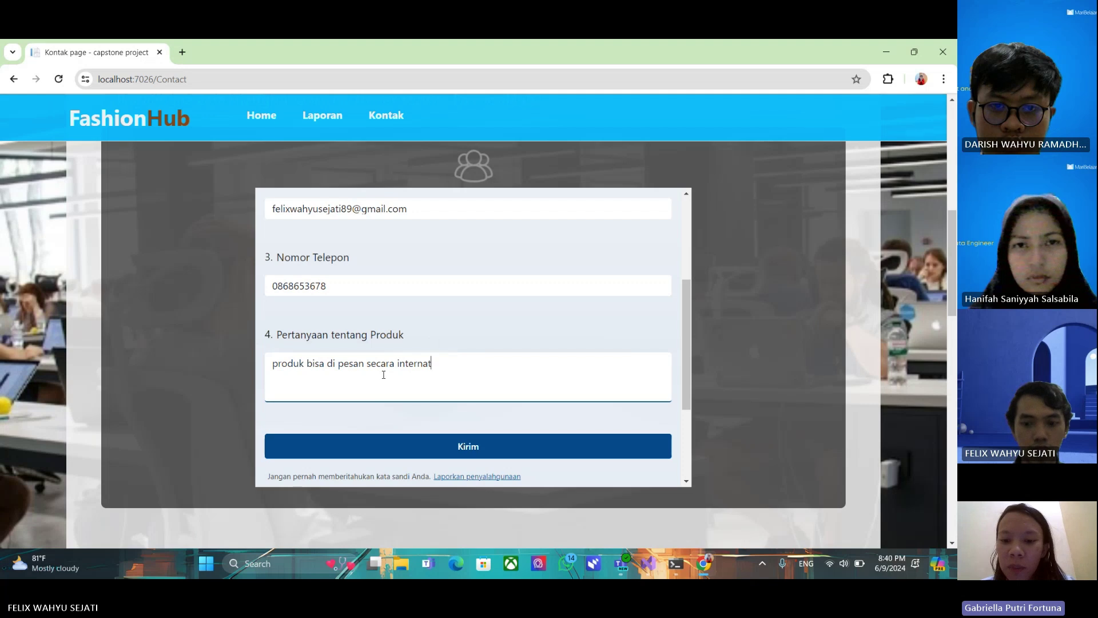
pyautogui.press('BackSpace')
pyautogui.write('sio')
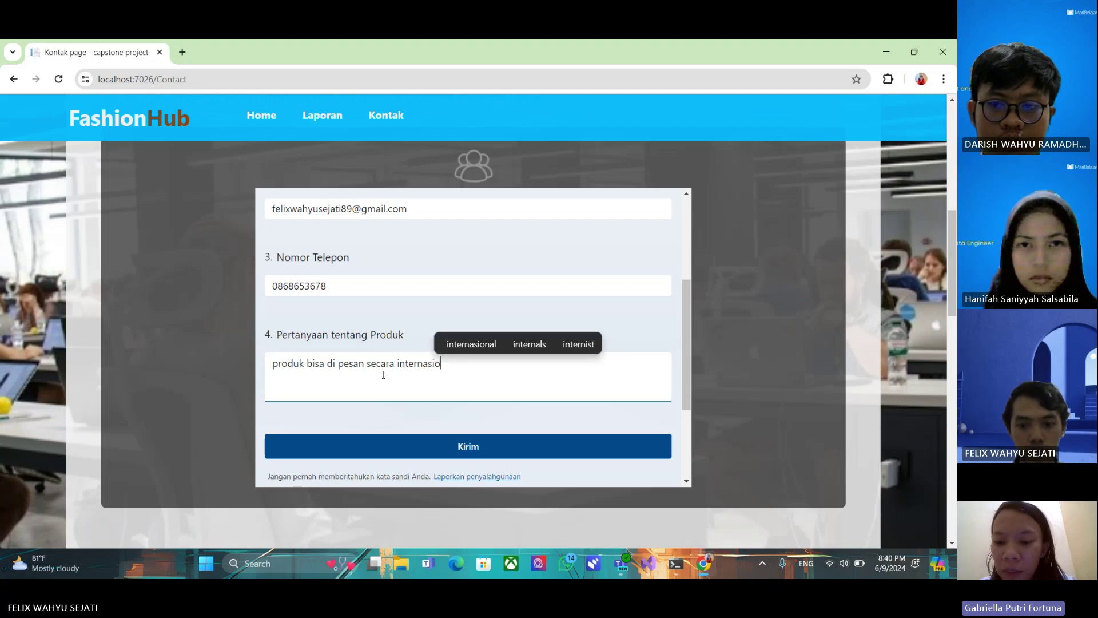
pyautogui.write('nal')
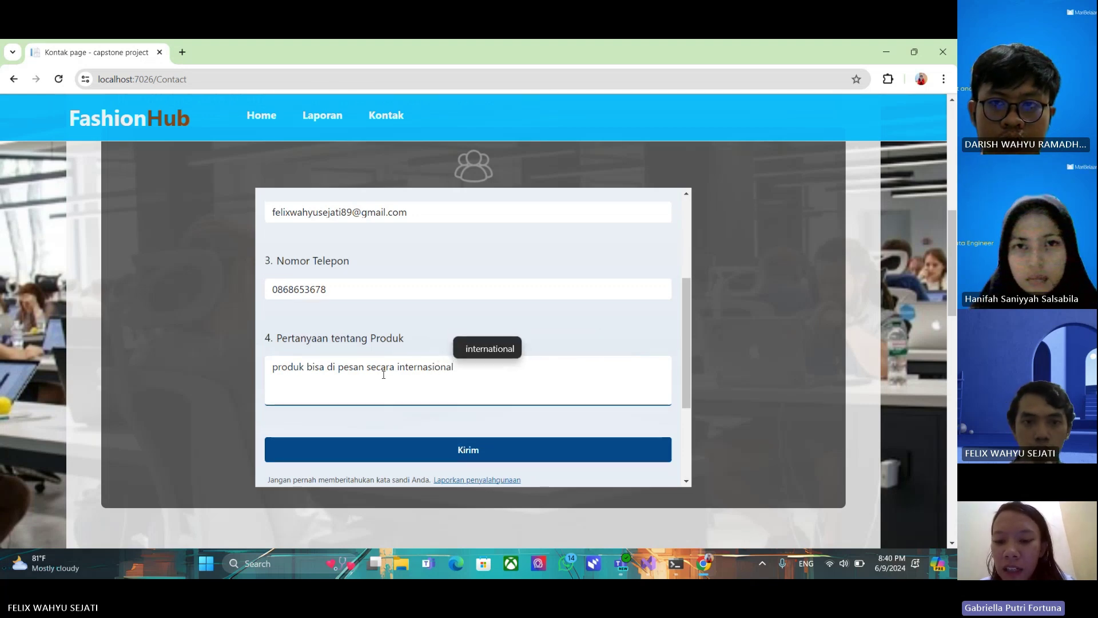
# Recheck the filled-in details at the top of the product question form
pyautogui.scroll(3, 382, 374)
pyautogui.click(447, 325)
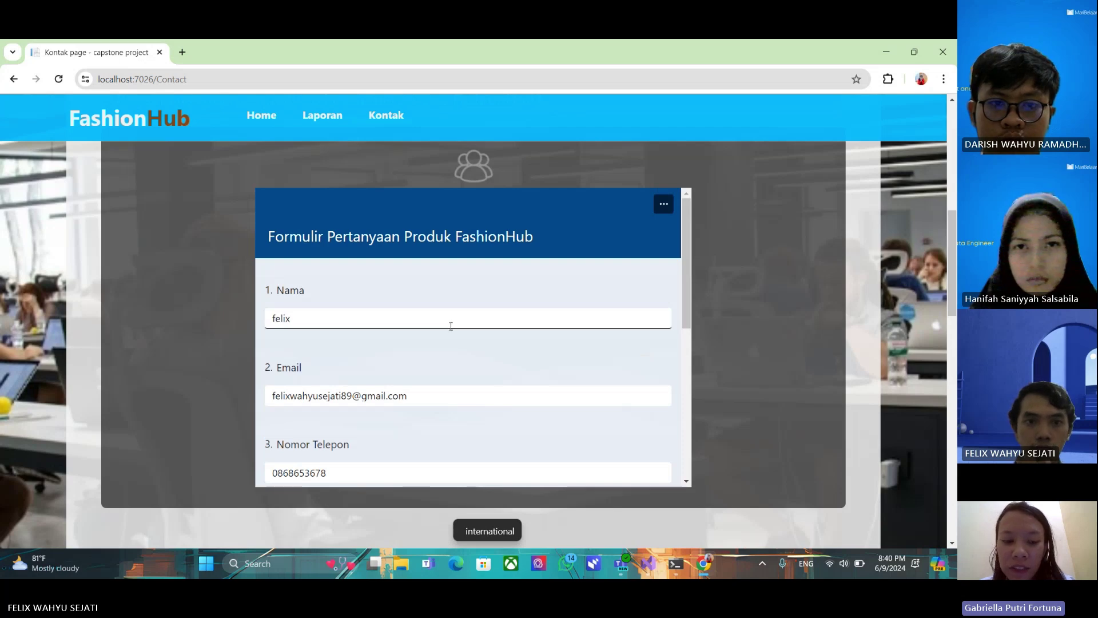
pyautogui.scroll(-4, 517, 429)
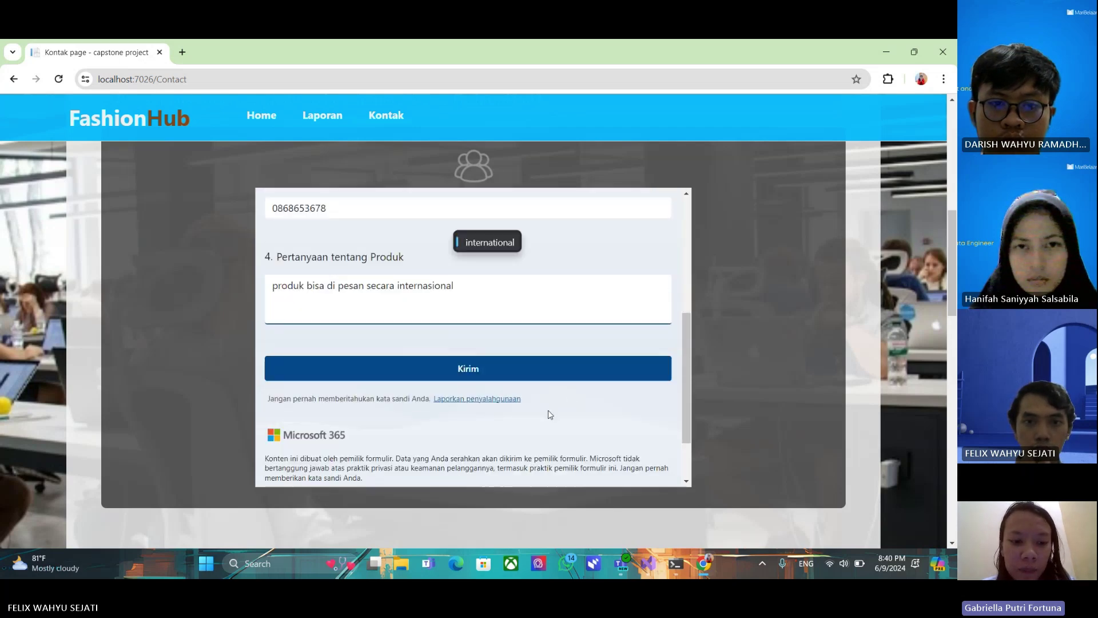
pyautogui.scroll(-1, 550, 415)
pyautogui.scroll(1, 470, 312)
pyautogui.scroll(1, 467, 363)
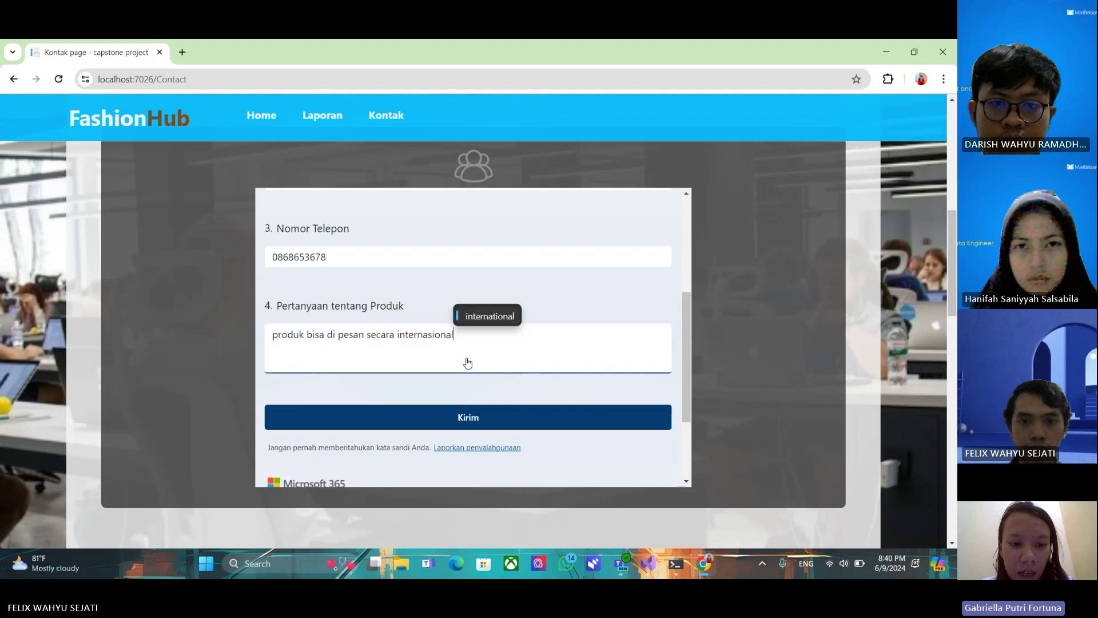
pyautogui.scroll(2, 458, 412)
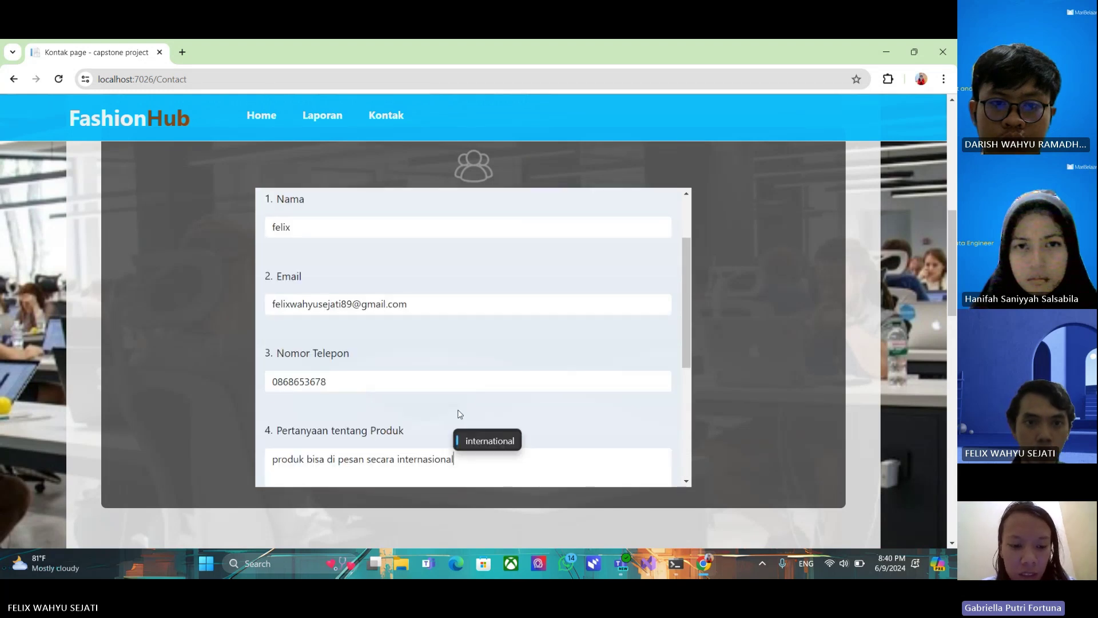
pyautogui.scroll(-1, 460, 414)
pyautogui.scroll(-1, 455, 413)
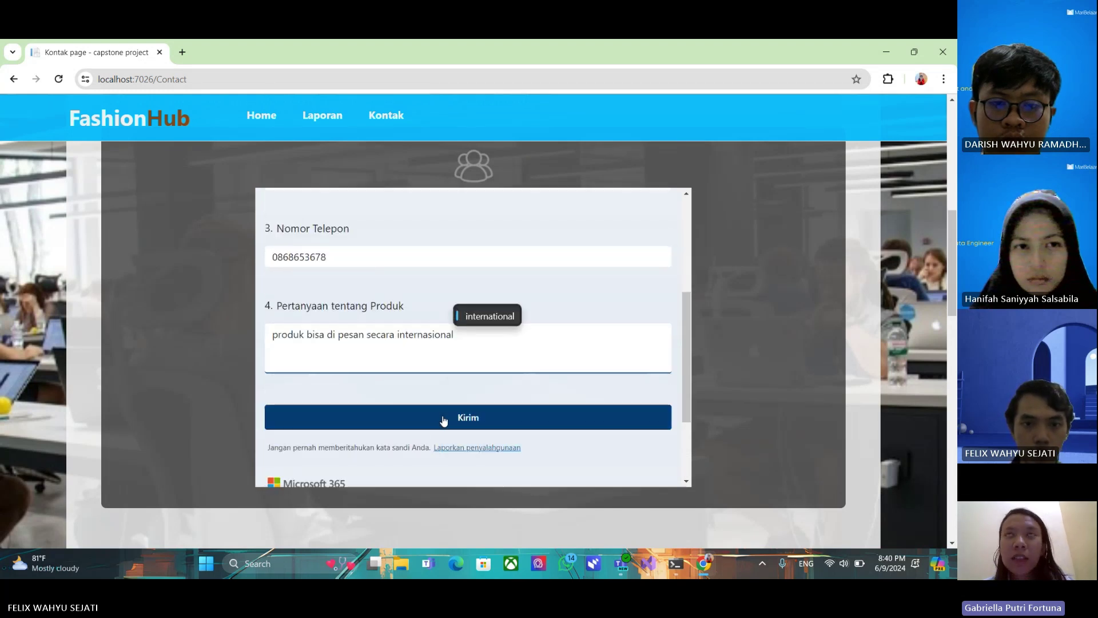
# Submit the product question form, confirm 'Tanggapan Anda telah dikirim.', then open Laporan
pyautogui.click(620, 423)
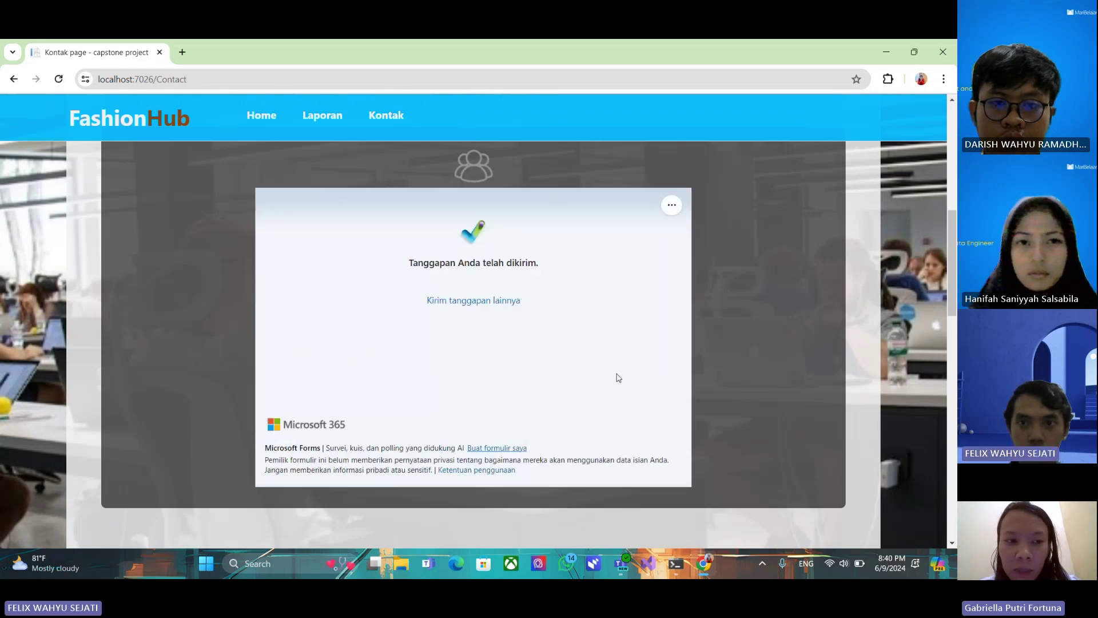
pyautogui.scroll(1, 663, 189)
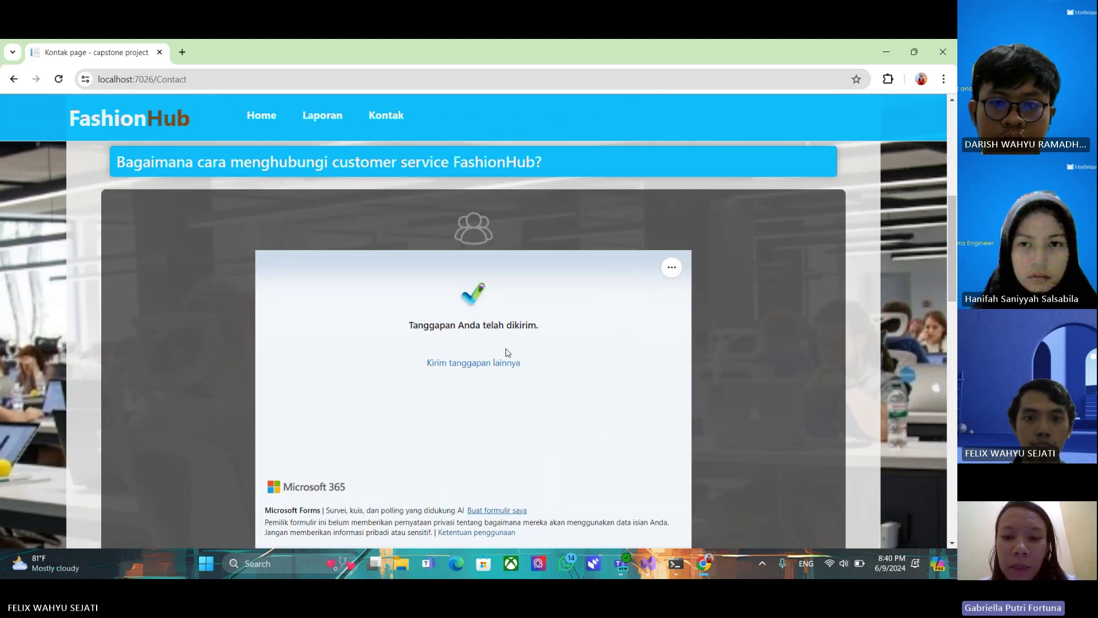
pyautogui.scroll(-4, 595, 314)
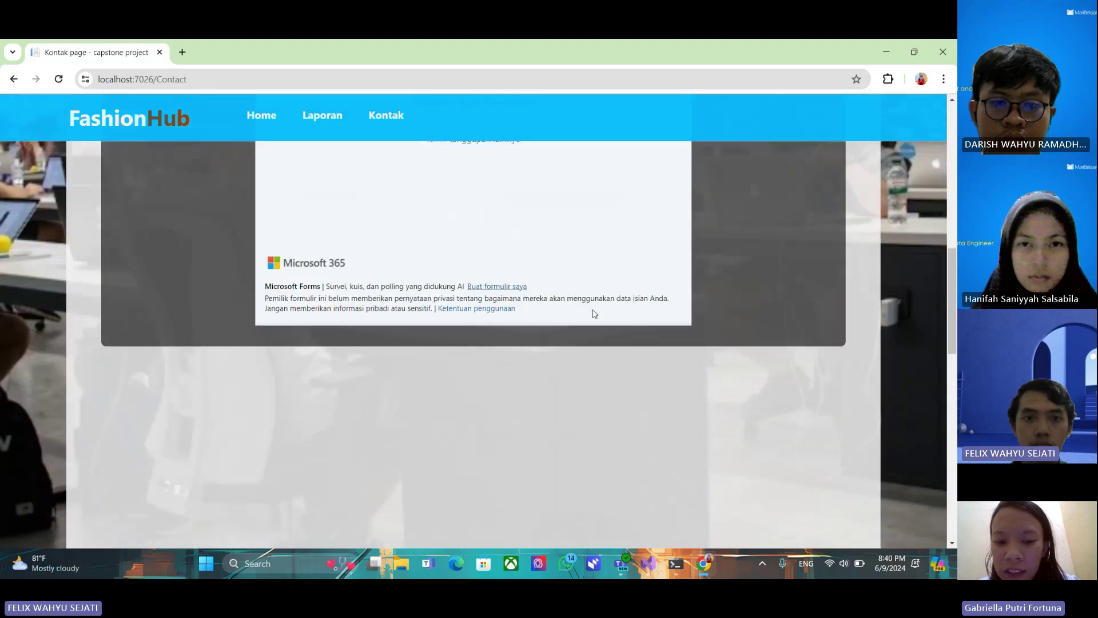
pyautogui.scroll(-5, 593, 312)
pyautogui.scroll(4, 591, 311)
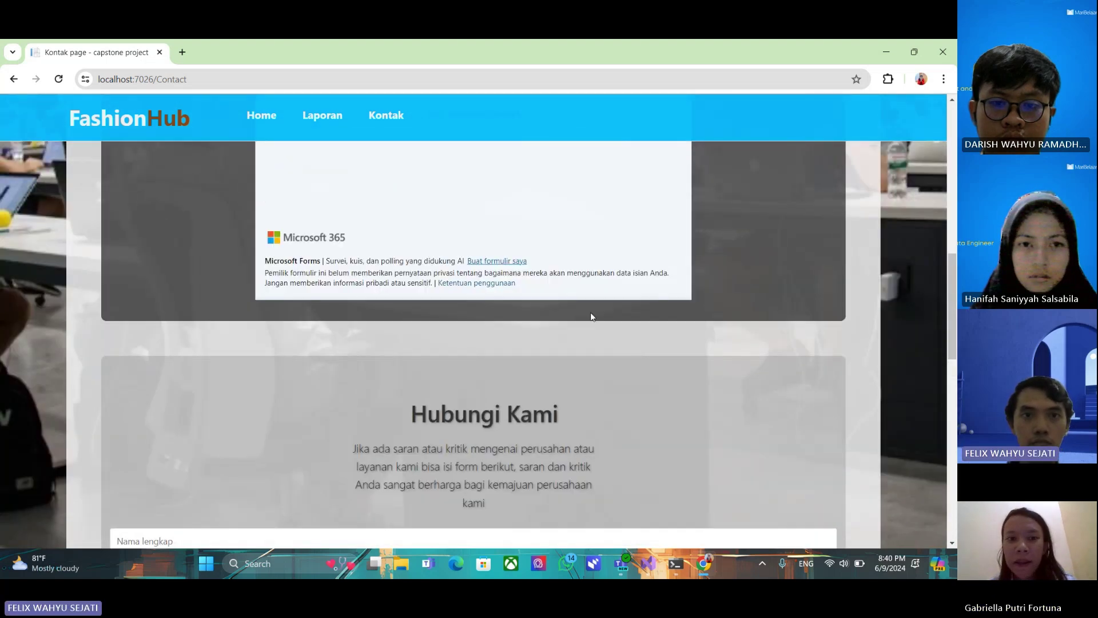
pyautogui.scroll(2, 591, 316)
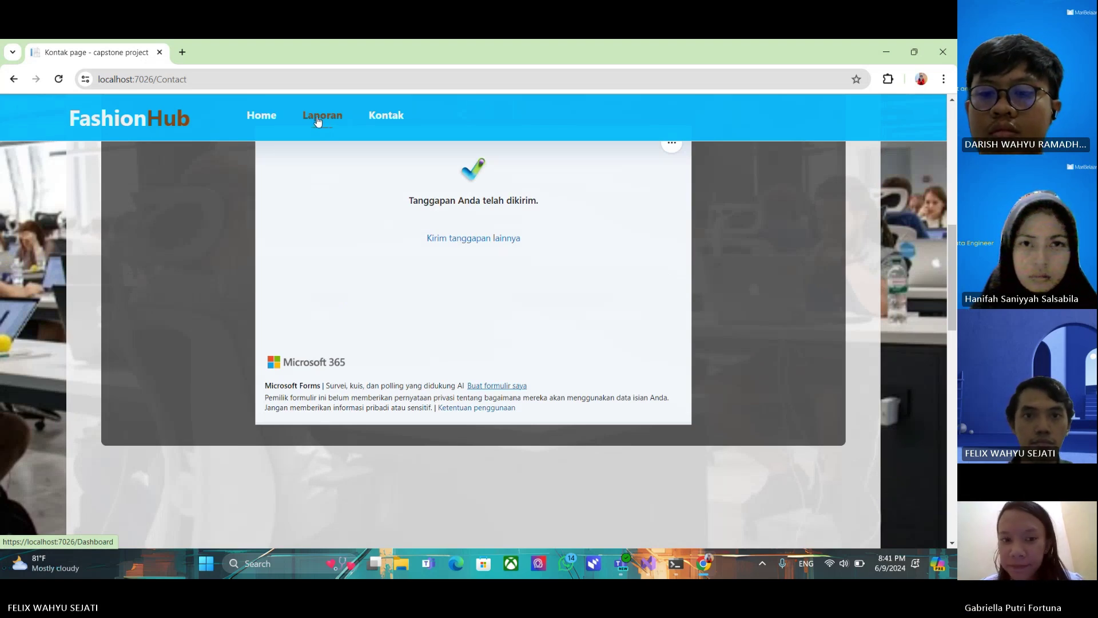
pyautogui.click(318, 119)
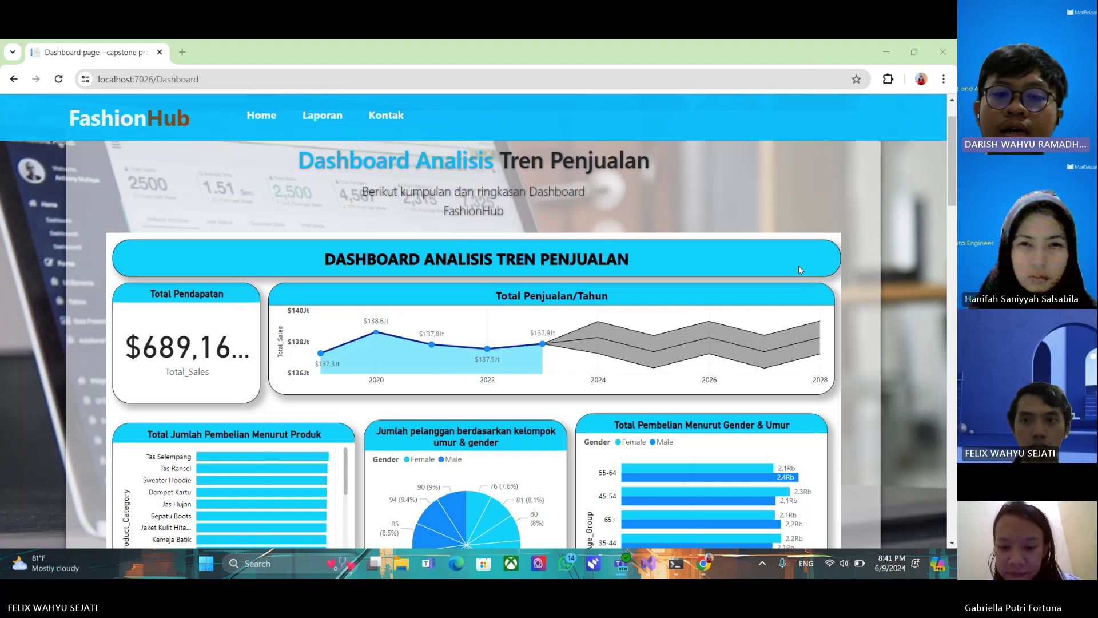
# Scroll the dashboard to view the total revenue, yearly sales and purchase breakdown charts
pyautogui.scroll(-1, 873, 216)
pyautogui.scroll(-1, 874, 217)
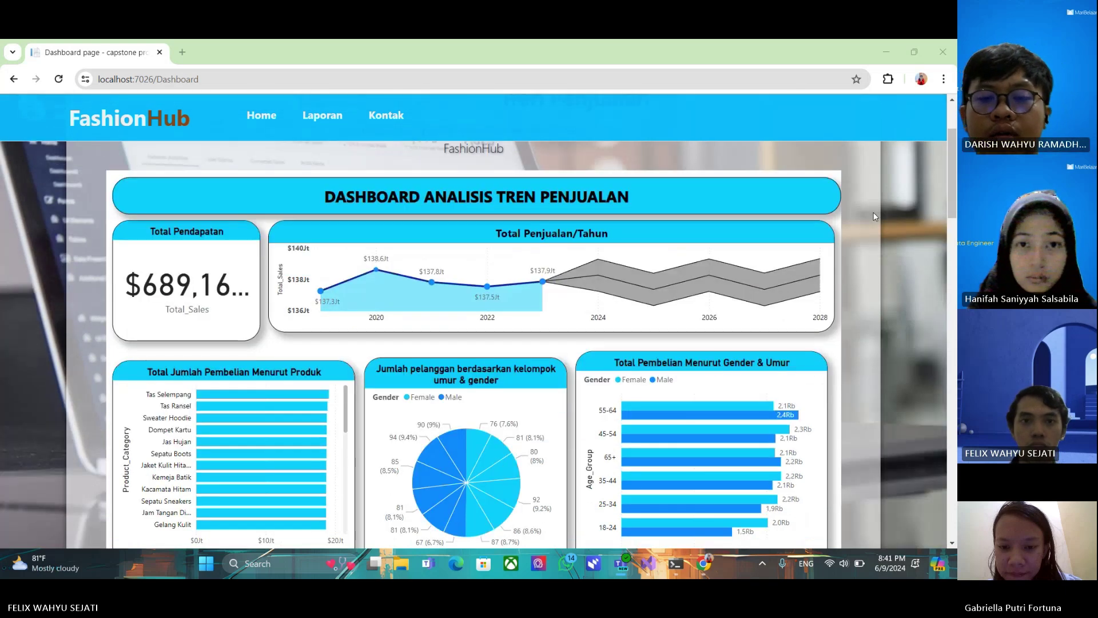